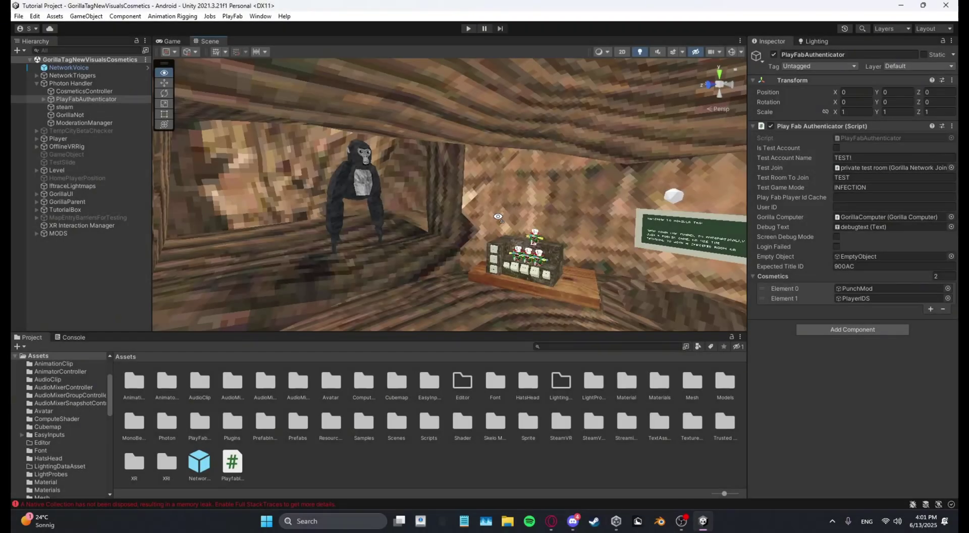
right_click_drag(498, 217, 430, 228)
key("w")
key("s")
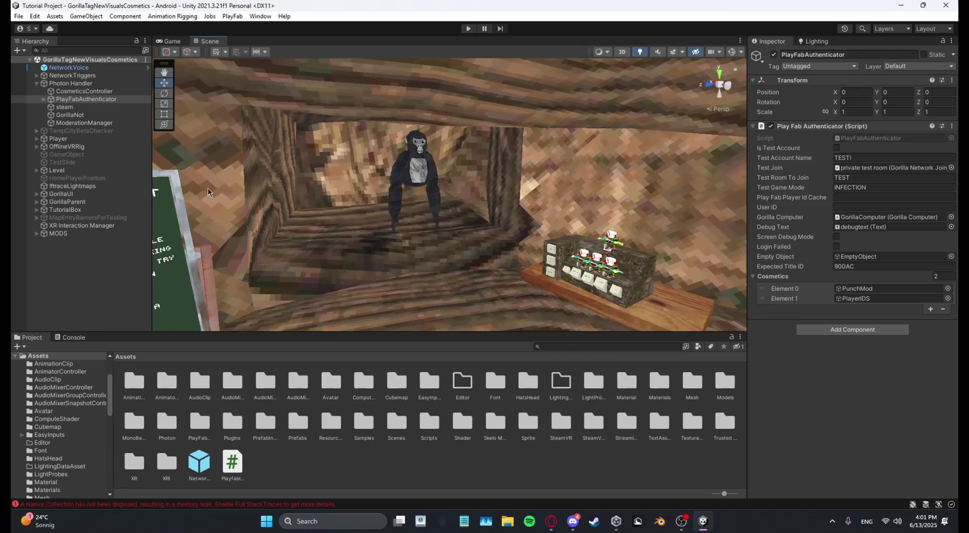
- Switch to Discord and view the modified Playfab login script post in the mod-only-stuff channel
left_click_drag(11, 27, 659, 14)
left_click(916, 11)
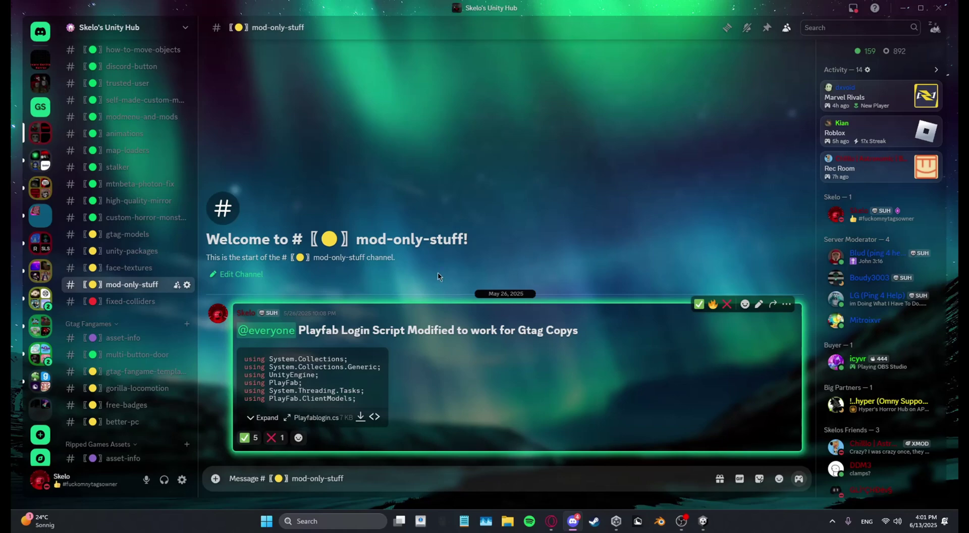
left_click_drag(440, 5, 0, 10)
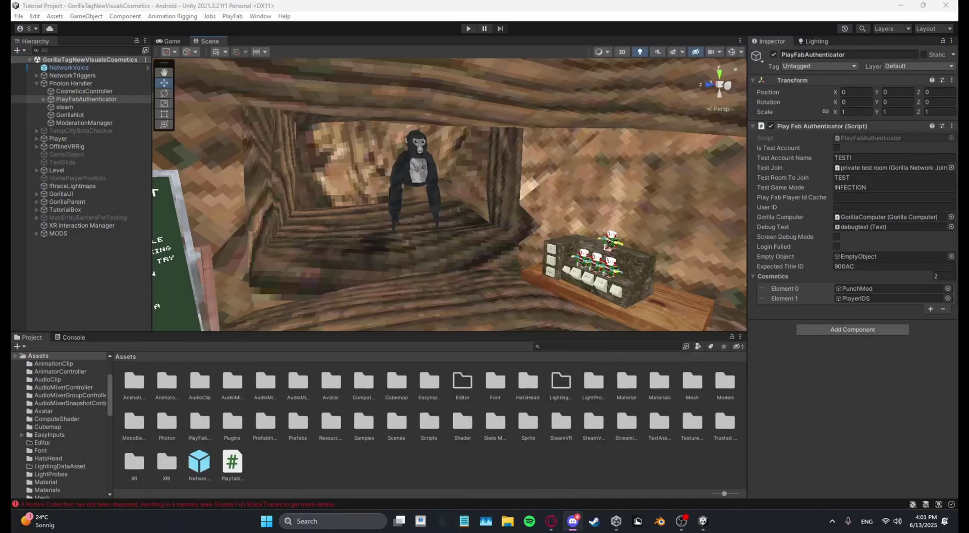
- Inspect the Playfablogin script in the project's Assets folder
left_click(278, 456)
left_click_drag(312, 167, 507, 142, "alt")
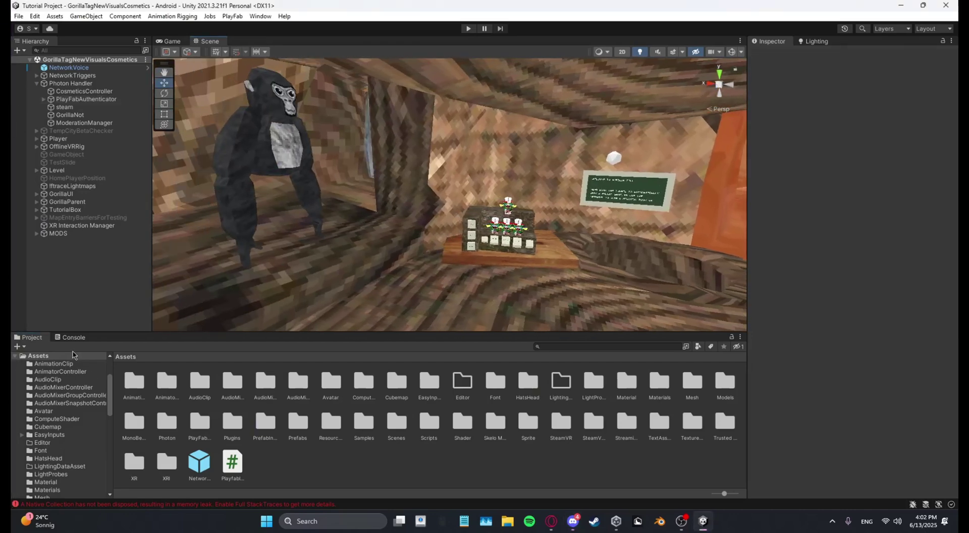
left_click(233, 463)
right_click_drag(370, 252, 409, 222)
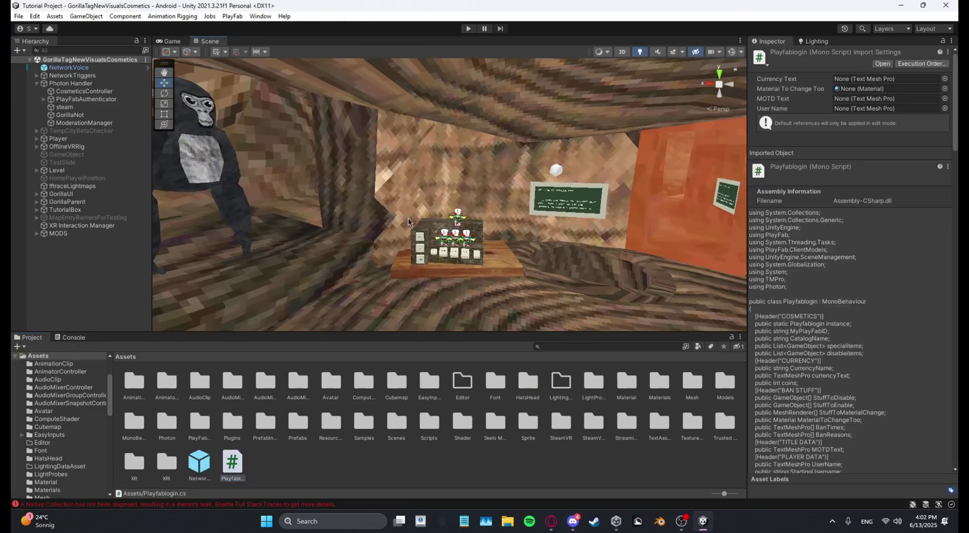
- Create an empty GameObject named Playfab Manager and attach the Playfablogin script to it
left_click(48, 268)
left_click(17, 51)
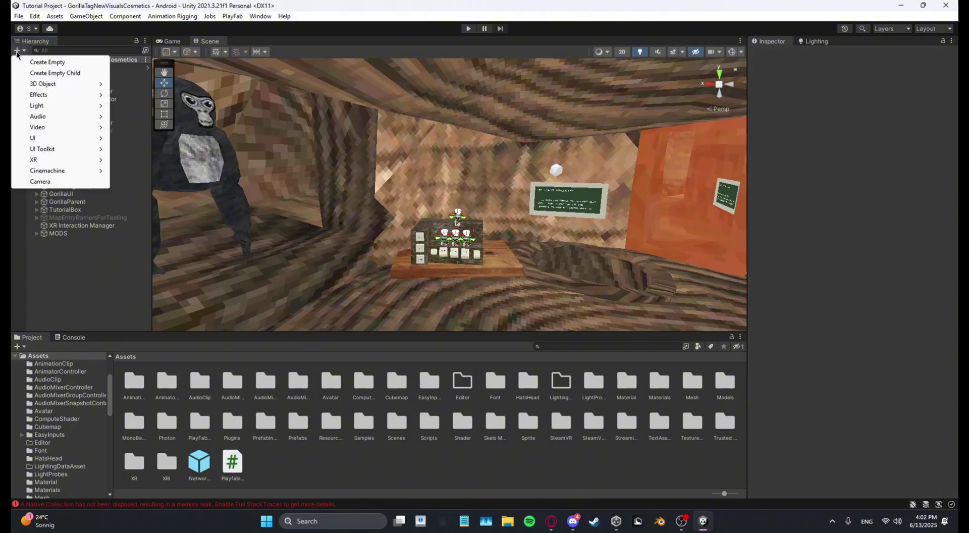
left_click(44, 63)
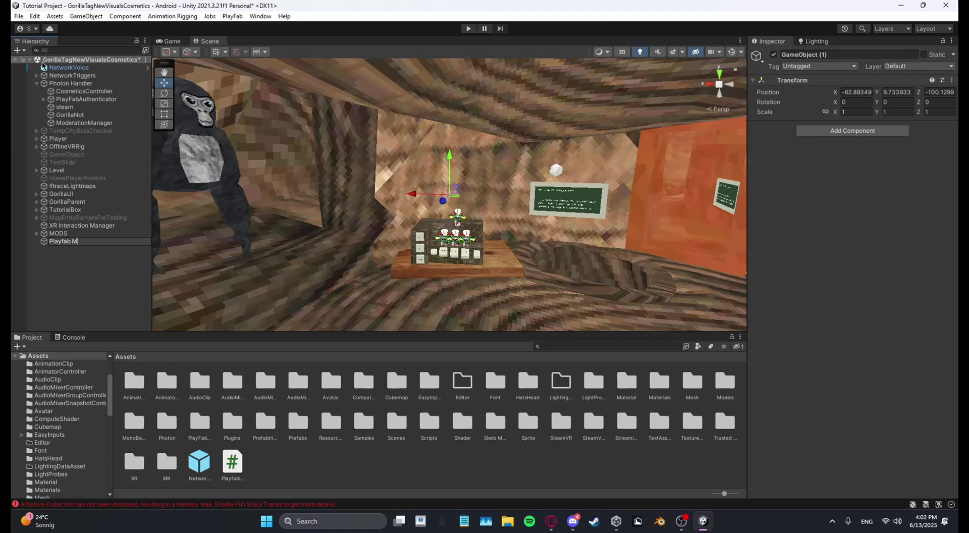
key("Return")
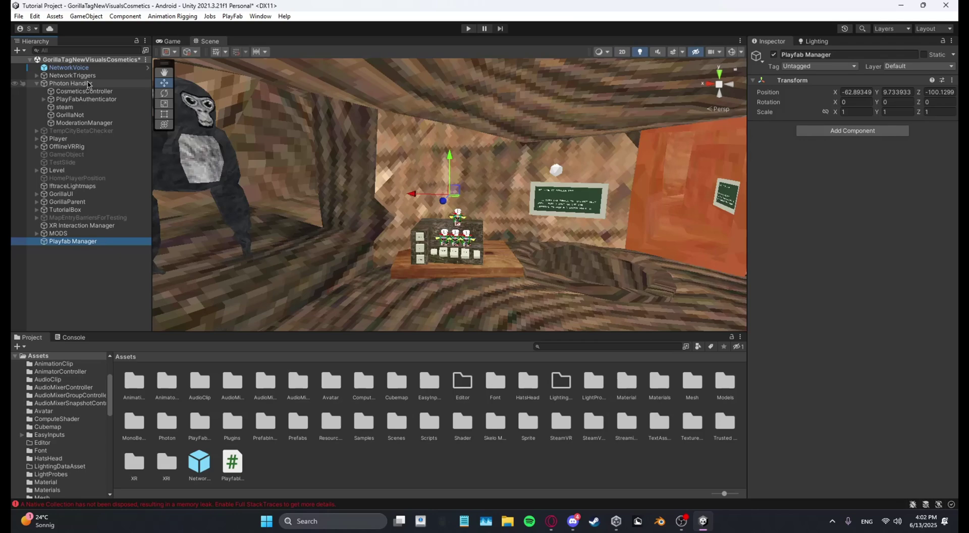
right_click_drag(397, 159, 399, 215)
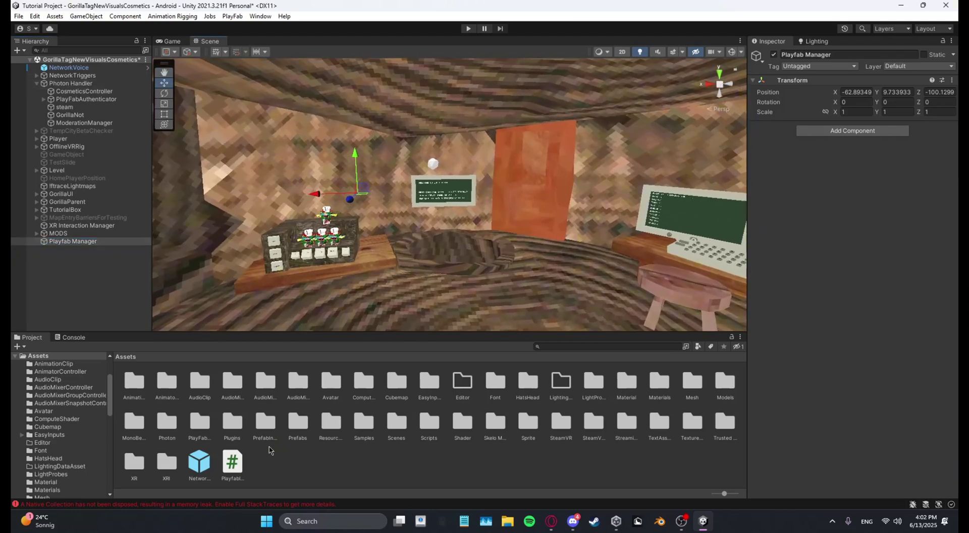
left_click_drag(239, 468, 841, 220)
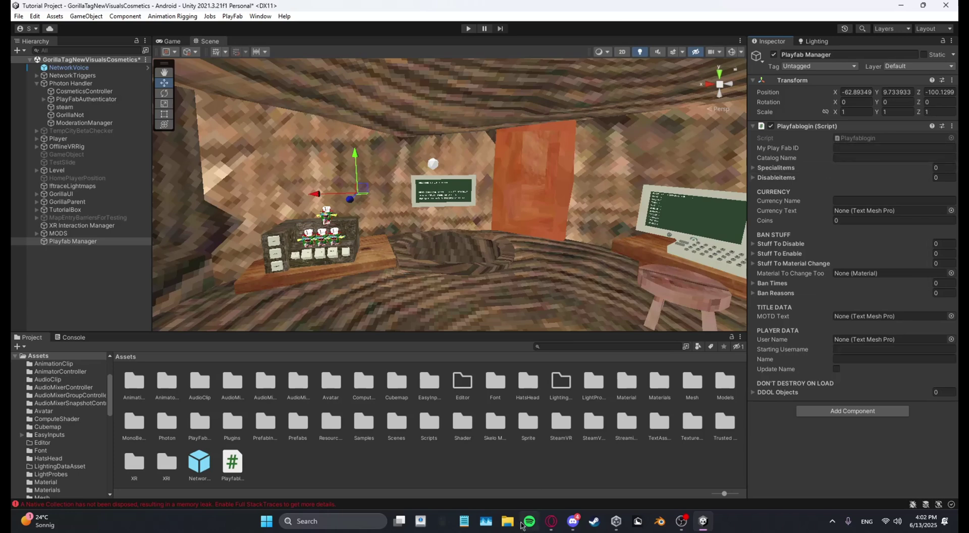
- Copy the title ID from the PlayFab dashboard's web address and set the Playfablogin component's My Play Fab ID to 12225D
left_click(555, 525)
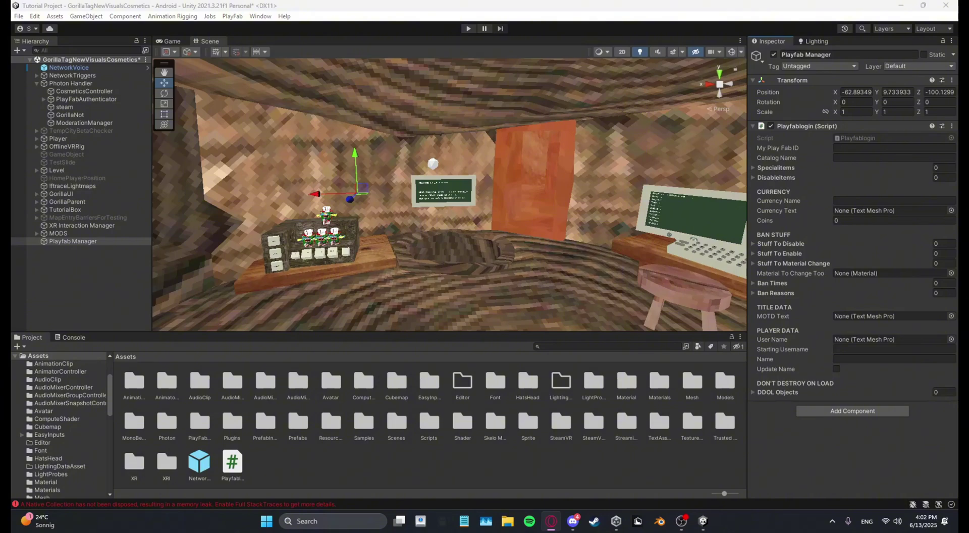
left_click_drag(10, 20, 424, 52)
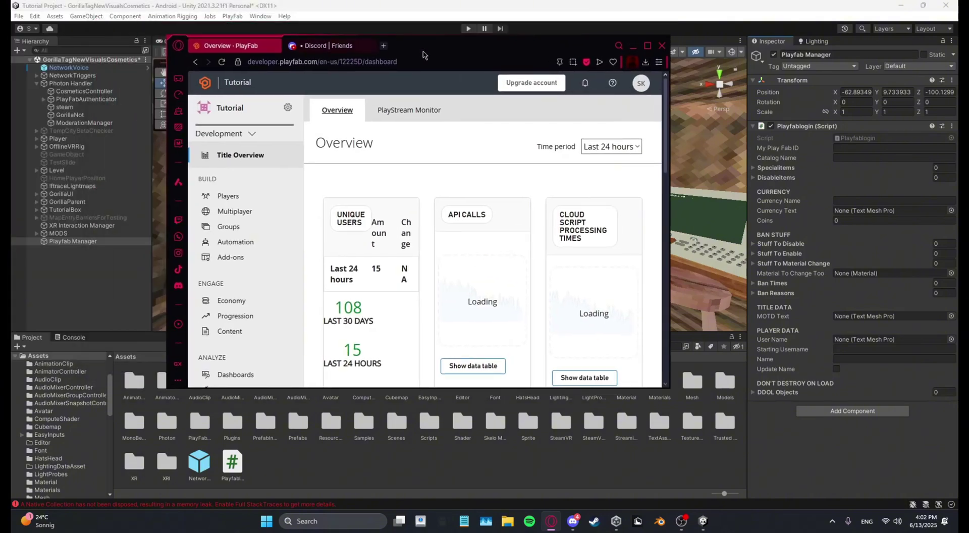
left_click(649, 46)
left_click(649, 47)
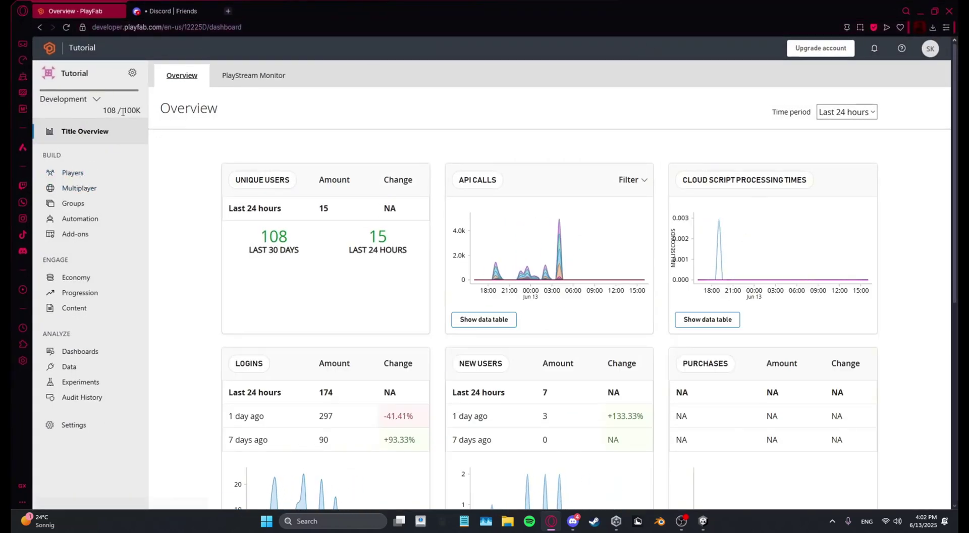
left_click_drag(185, 27, 201, 27)
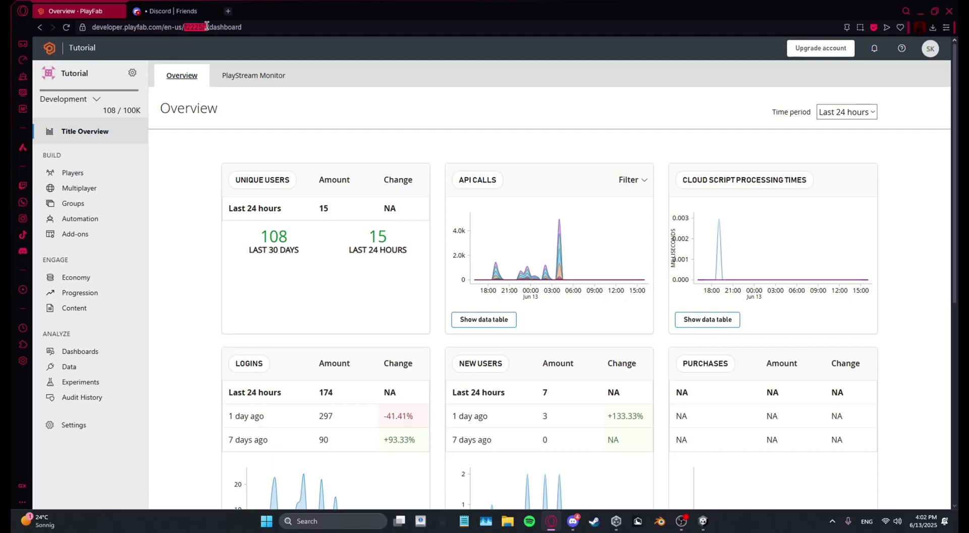
left_click_drag(283, 4, 0, 46)
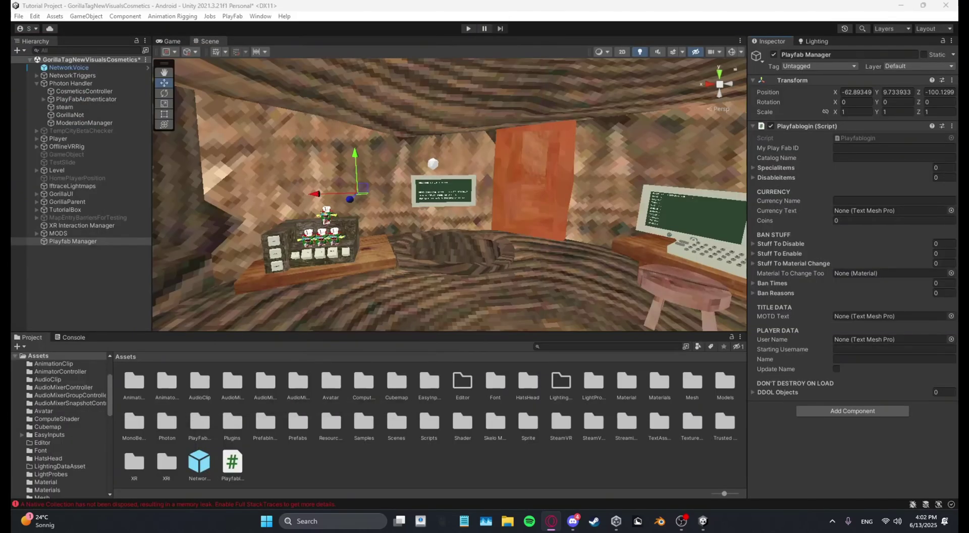
left_click(867, 148)
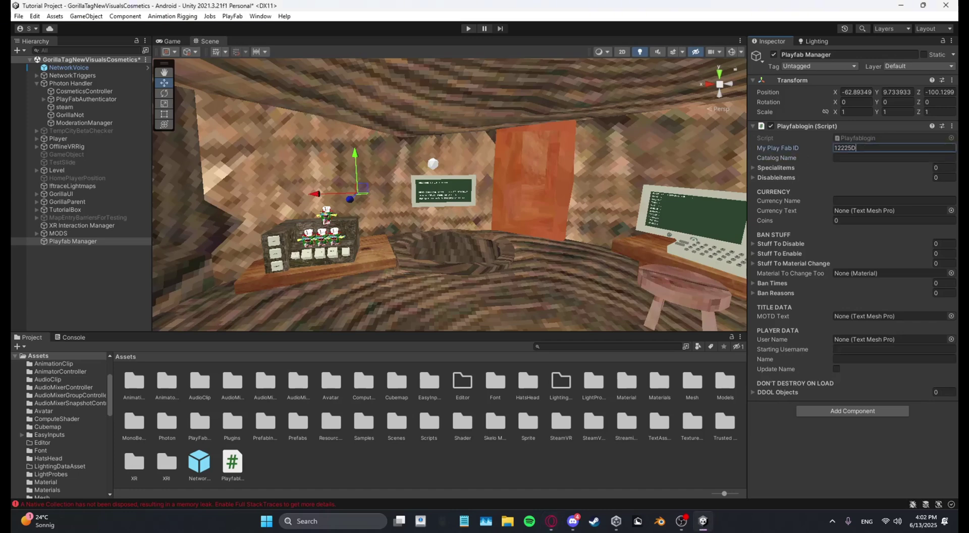
- Look up the legacy economy catalog in PlayFab and set the Playfablogin component's Catalog Name to DLC
key("alt+Tab")
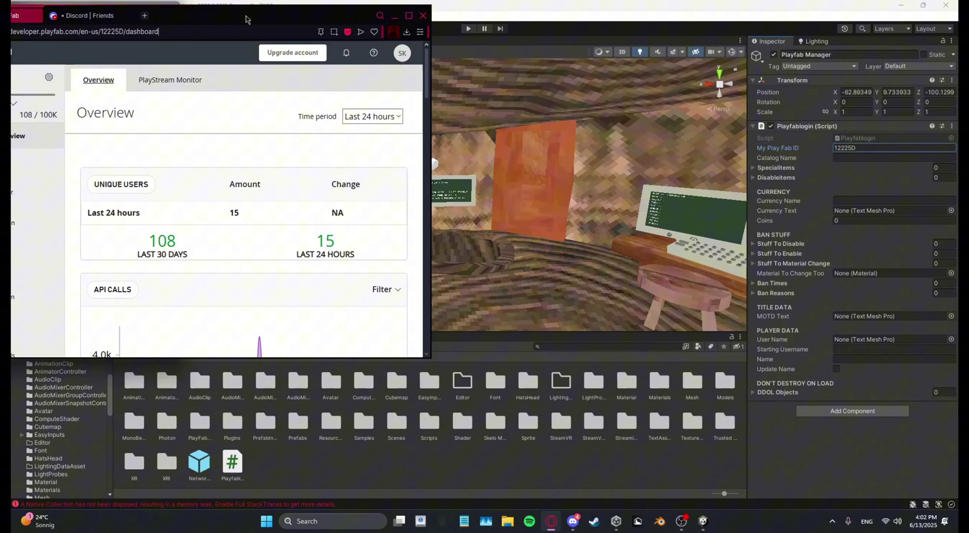
left_click(664, 57)
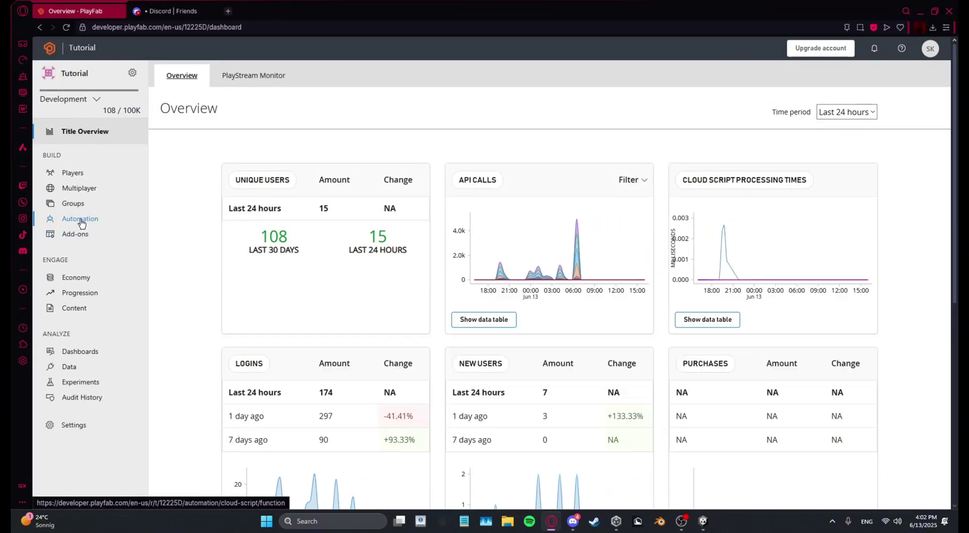
left_click(75, 277)
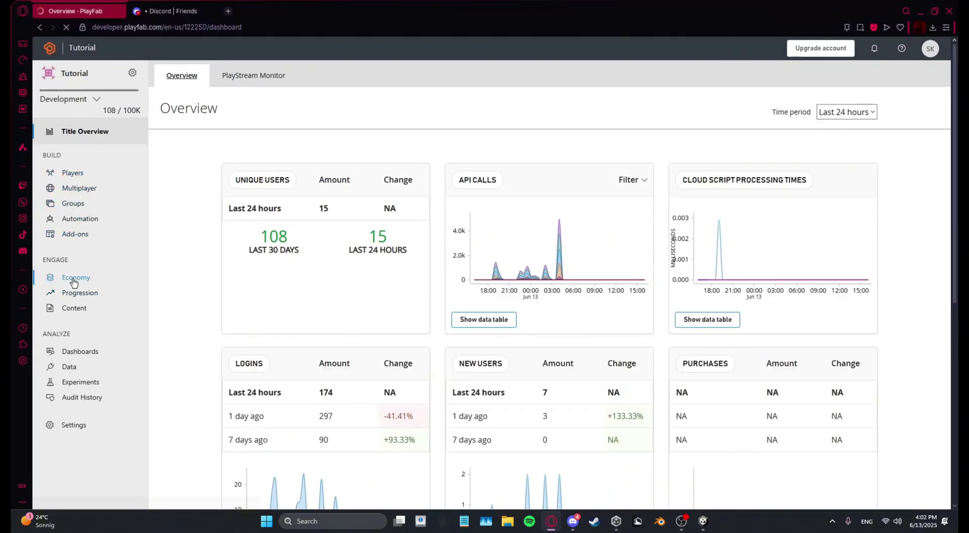
left_click(275, 75)
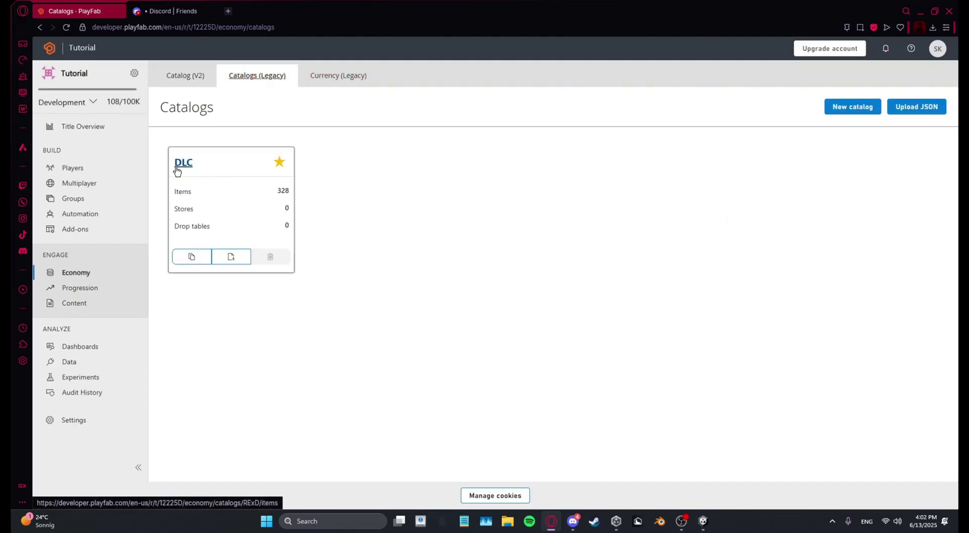
key("alt+Tab")
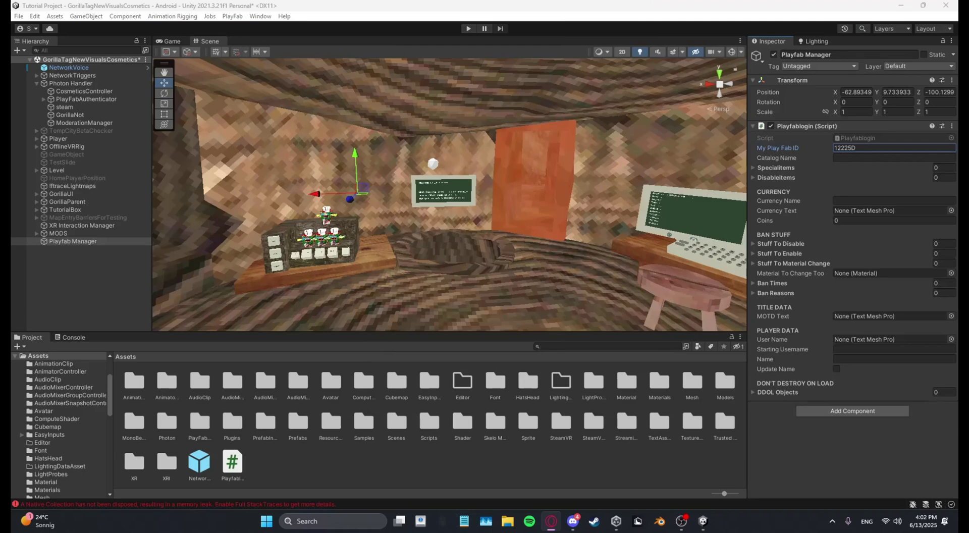
left_click(839, 157)
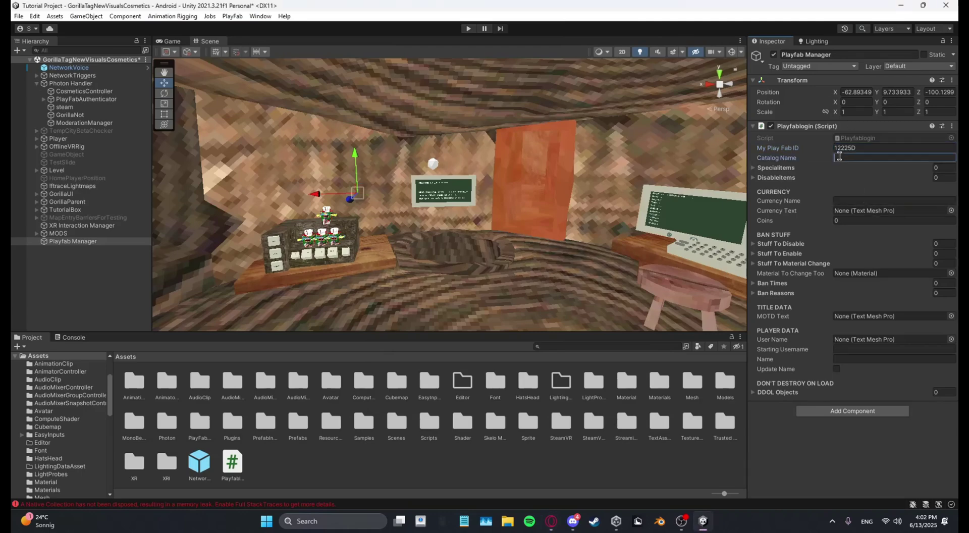
- Examine the SpecialItems and DisableItems lists of Playfab Manager
right_click_drag(670, 199, 444, 202)
left_click(397, 454)
right_click_drag(354, 192, 462, 306)
right_click_drag(202, 237, 288, 257)
left_click(99, 242)
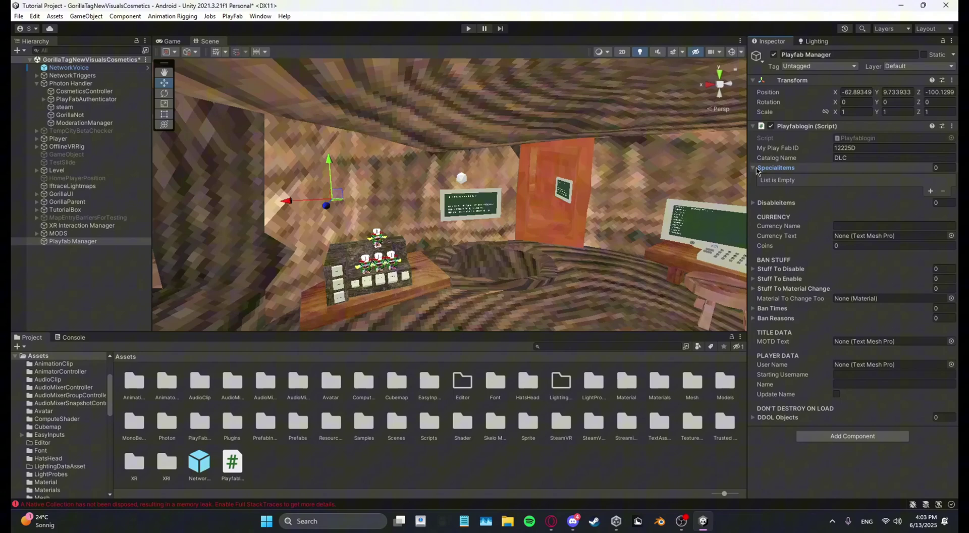
right_click_drag(505, 232, 749, 174)
left_click(759, 178)
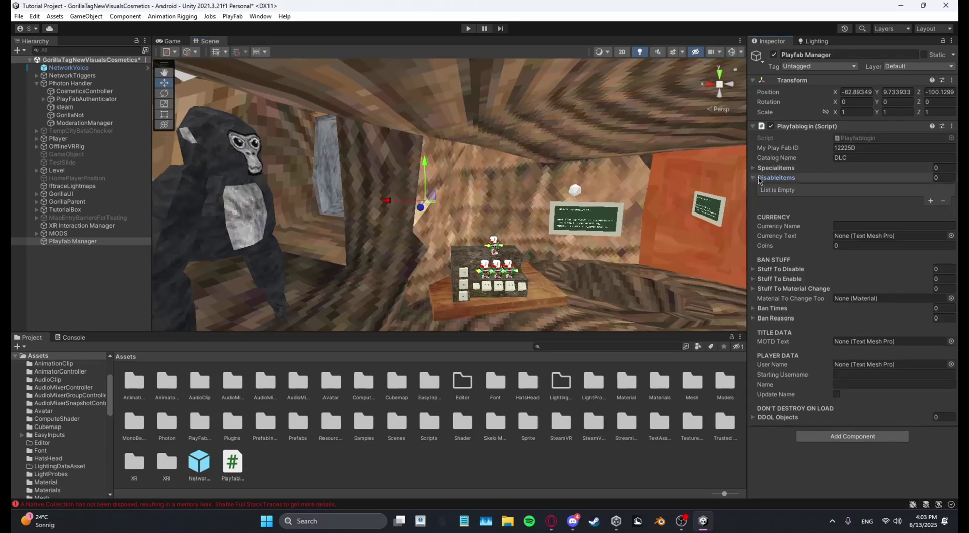
left_click(757, 178)
right_click_drag(429, 212, 445, 204)
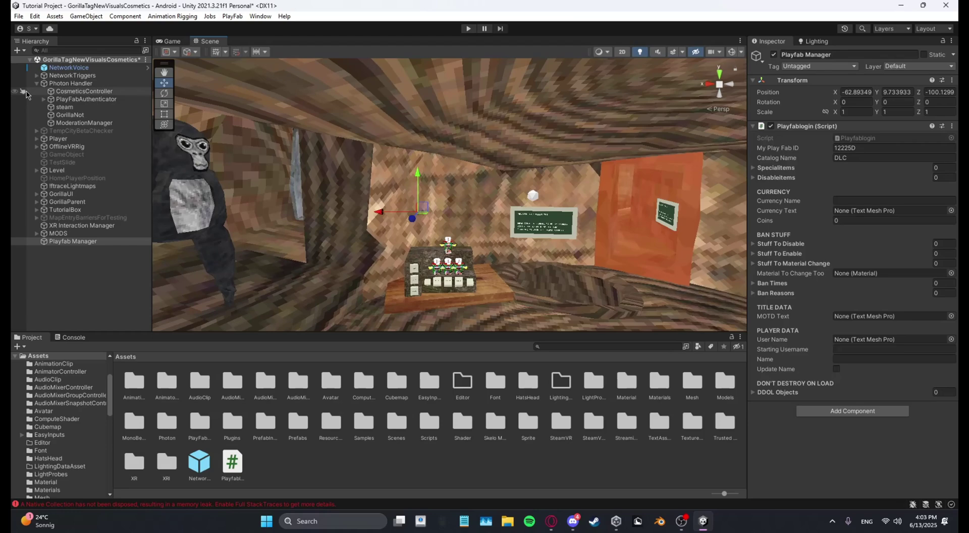
- Collapse the Photon Handler group and add a 3D cube to the scene
left_click(37, 84)
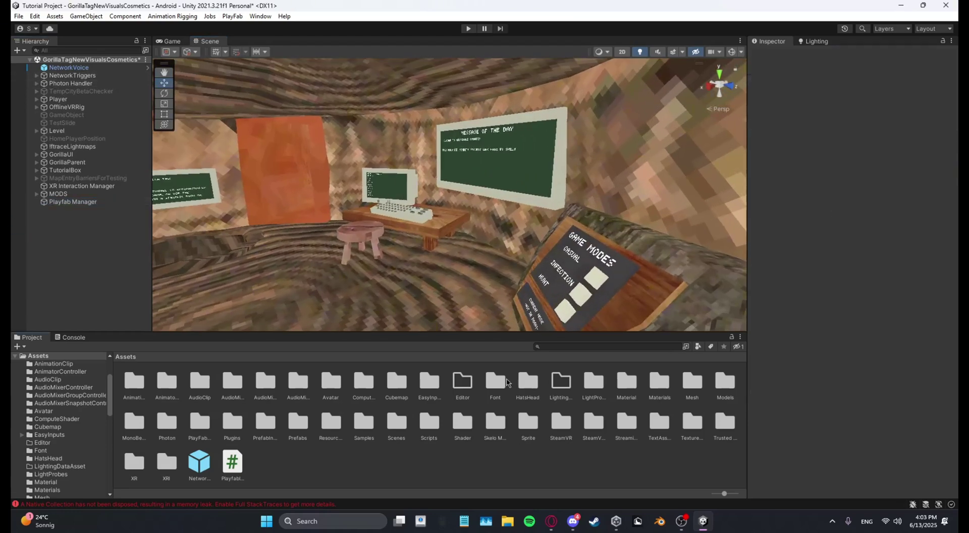
left_click(18, 50)
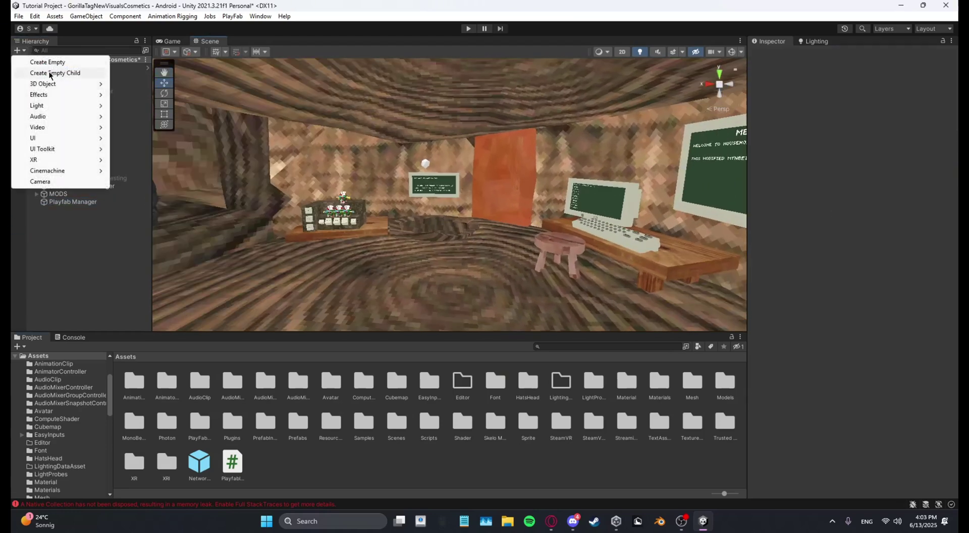
left_click(130, 84)
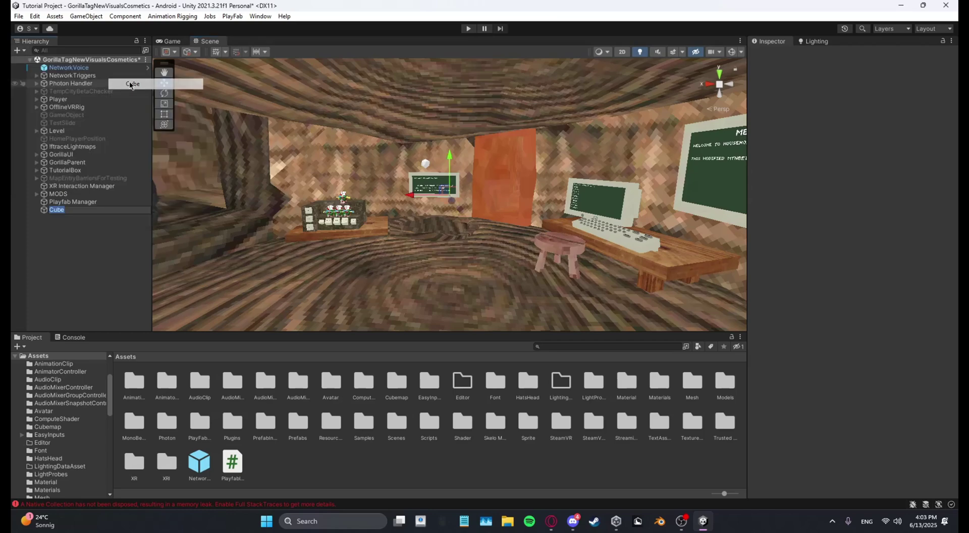
right_click_drag(394, 197, 521, 222)
key("w")
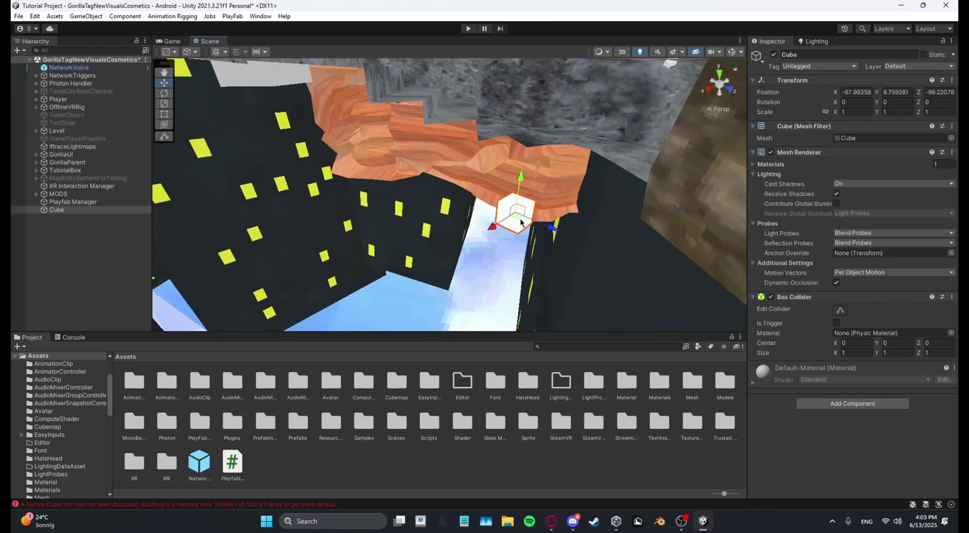
- Move the cube into the city near the INFO stand, to about X -48.76, Y 14.74, Z -104.37
left_click_drag(511, 213, 353, 81)
right_click_drag(384, 101, 499, 261)
key("e")
left_click_drag(495, 242, 424, 60)
right_click_drag(424, 65, 494, 302)
key("w")
left_click_drag(502, 323, 480, 88)
key("d")
right_click_drag(480, 88, 429, 116)
key("w")
- Deactivate the two metalplanklarge objects of the double large plank beside the cube
left_click(591, 222)
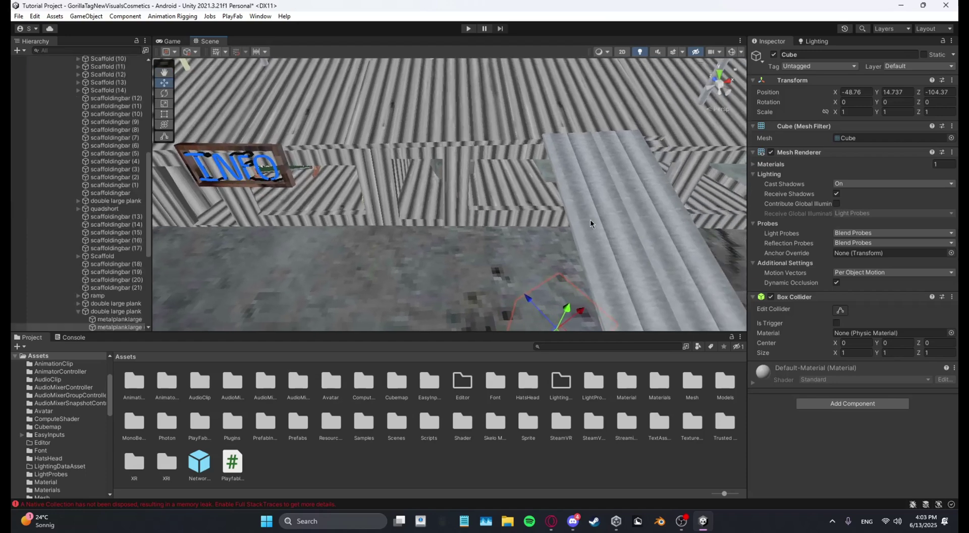
left_click(682, 214, "shift")
left_click(775, 55)
right_click_drag(553, 220, 594, 262)
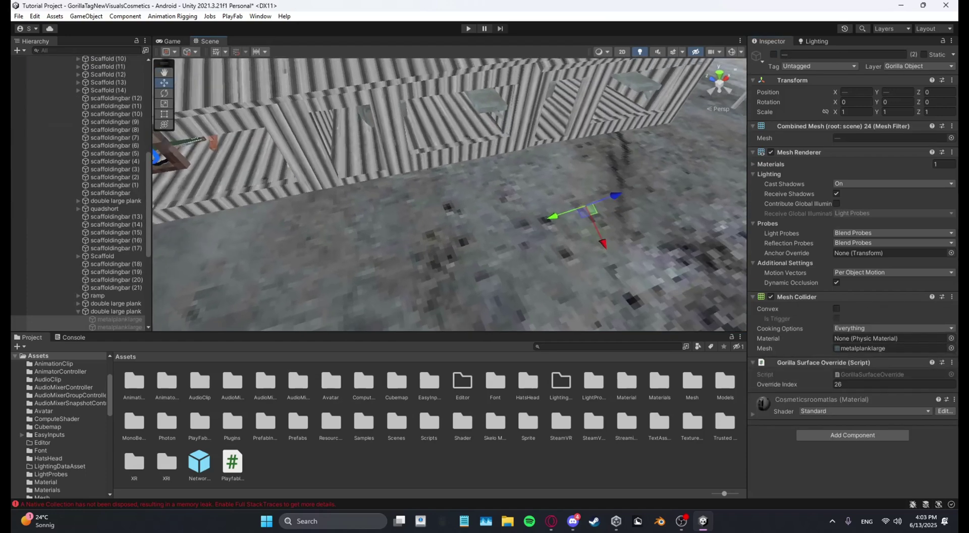
- Move the cube against the building wall at about X -49.26, Y 16.53, Z -102.71 and rotate it about 30.15° around Y
scroll(101, 169, "up", 10)
left_click(44, 186)
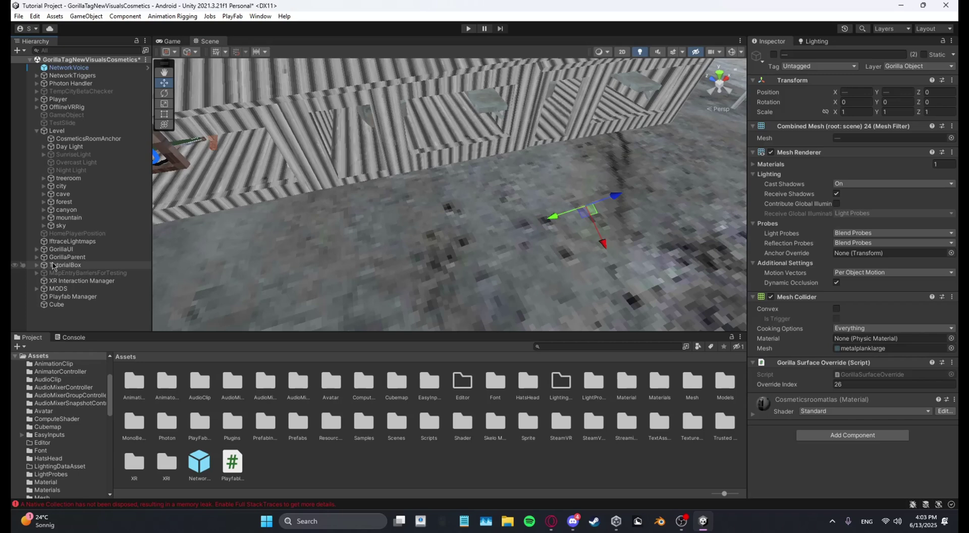
left_click(56, 304)
left_click_drag(514, 220, 419, 149)
right_click_drag(419, 148, 441, 71)
left_click(165, 93)
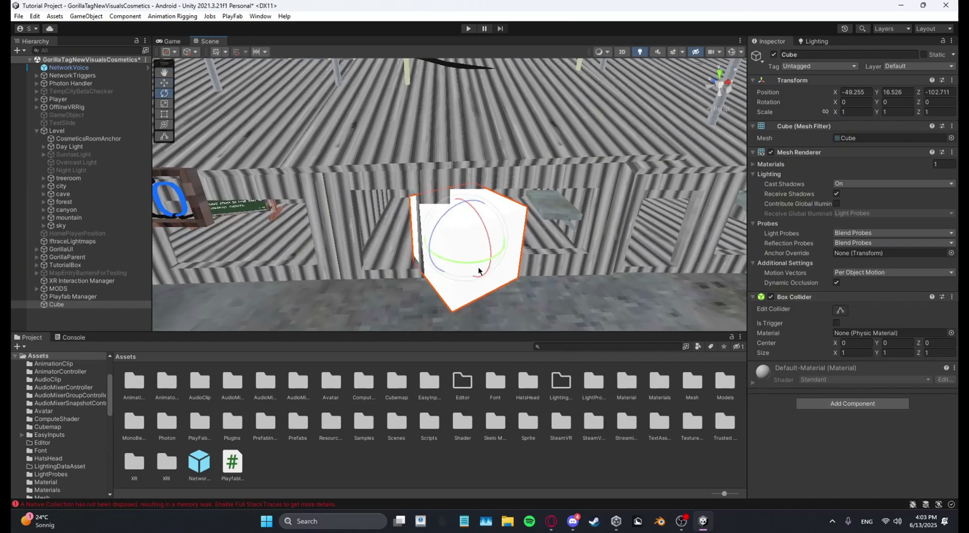
left_click_drag(479, 270, 418, 263)
- Scale the cube into a thin panel of about 3.85 × 1.75 × 0.05 behind the building's window openings
left_click(167, 105)
right_click_drag(404, 167, 359, 217)
left_click_drag(361, 219, 326, 224)
right_click_drag(328, 224, 581, 291)
left_click_drag(583, 293, 671, 268)
right_click_drag(671, 268, 298, 157)
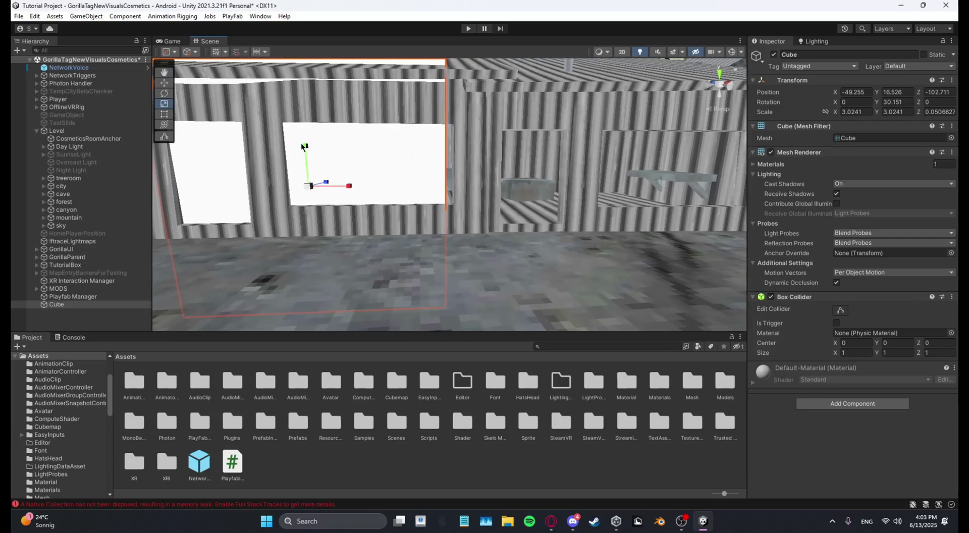
left_click_drag(302, 146, 308, 159)
mouse_move(353, 184)
left_mouse_down()
mouse_move(370, 181)
mouse_move(358, 183)
left_mouse_up()
right_click_drag(357, 183, 312, 114)
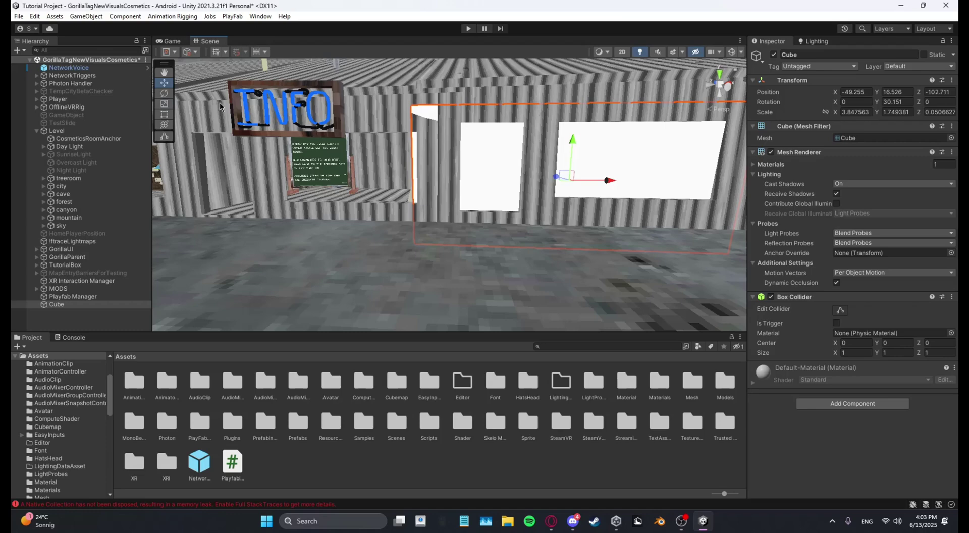
- Move the cube panel to about X -49.13, Z -102.76 behind the window openings and rename it Mod Vents Barricade
left_click_drag(602, 184, 591, 232)
right_click_drag(591, 230, 570, 272)
left_click_drag(398, 168, 402, 165)
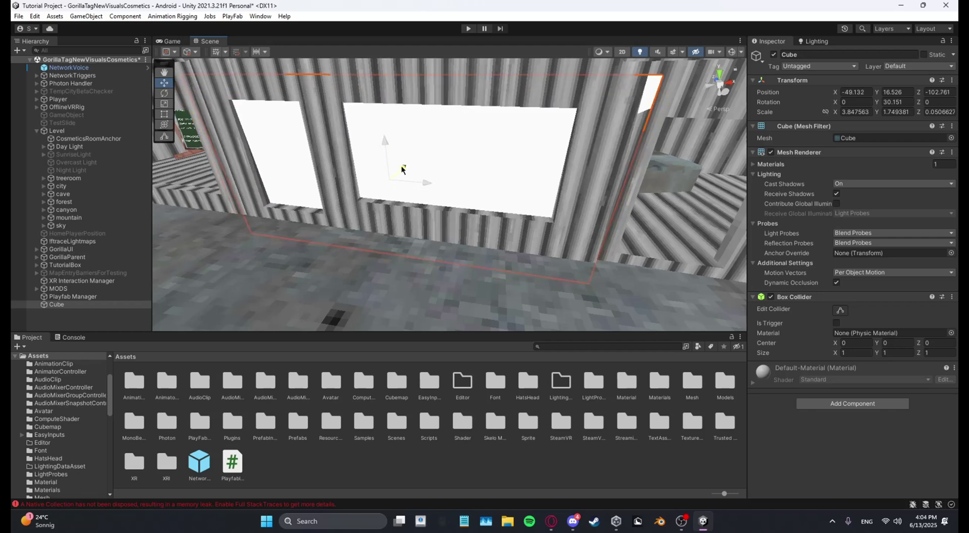
right_click_drag(402, 166, 568, 152)
left_click_drag(568, 151, 631, 126, "alt")
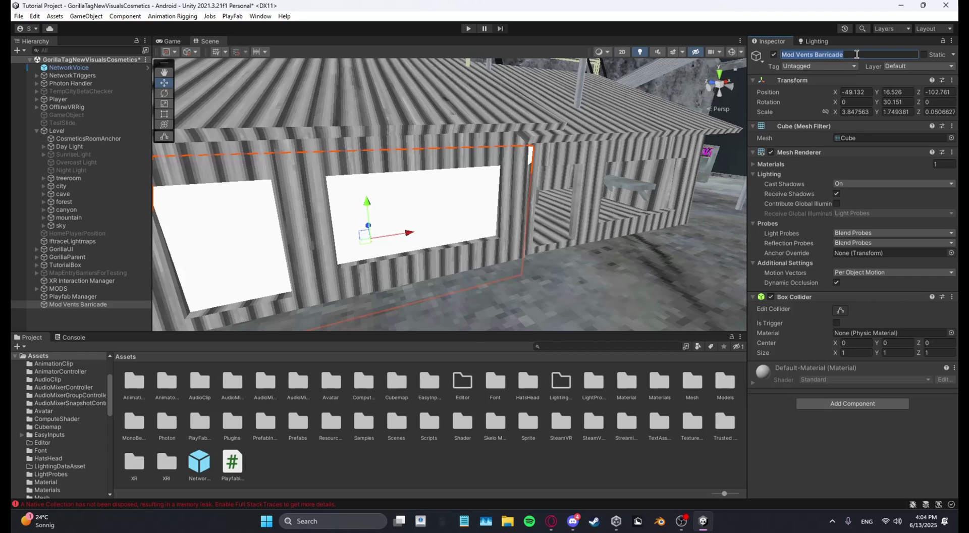
- Add Mod Vents Barricade to the Disableitems list of the Playfab Manager's Playfablogin script
left_click(74, 297)
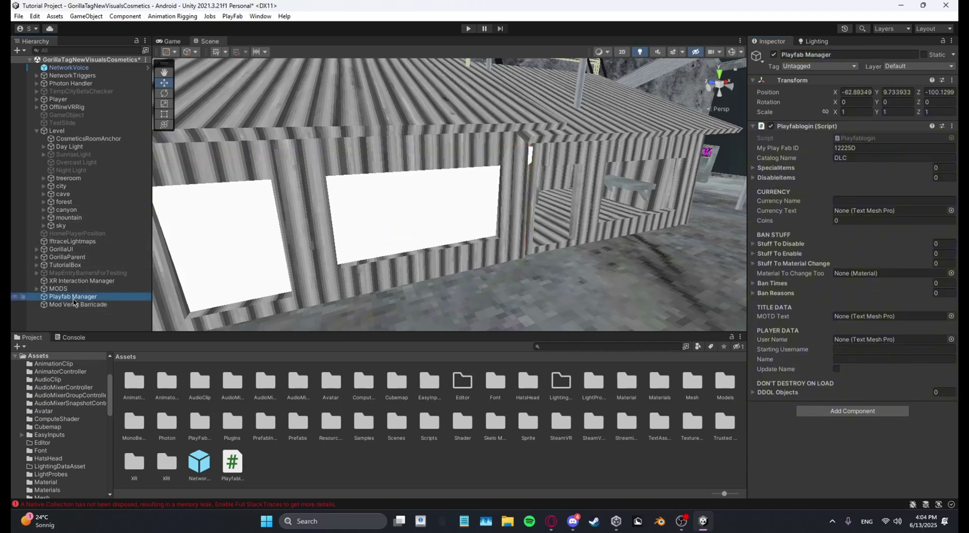
left_click_drag(71, 309, 807, 186)
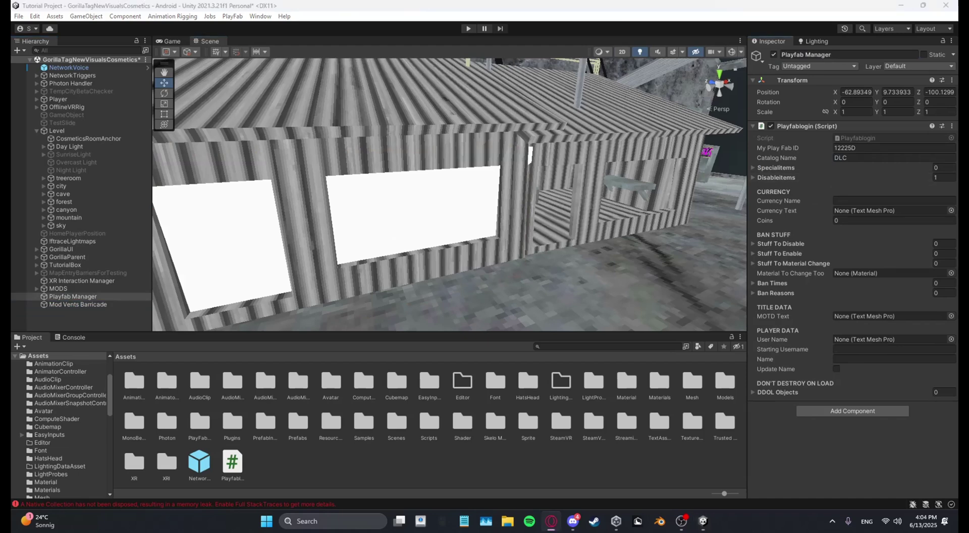
- Switch to the PlayFab site in the browser and start a new item in the DLC legacy catalog
left_click_drag(11, 101, 573, 100)
left_click_drag(497, 80, 492, 77)
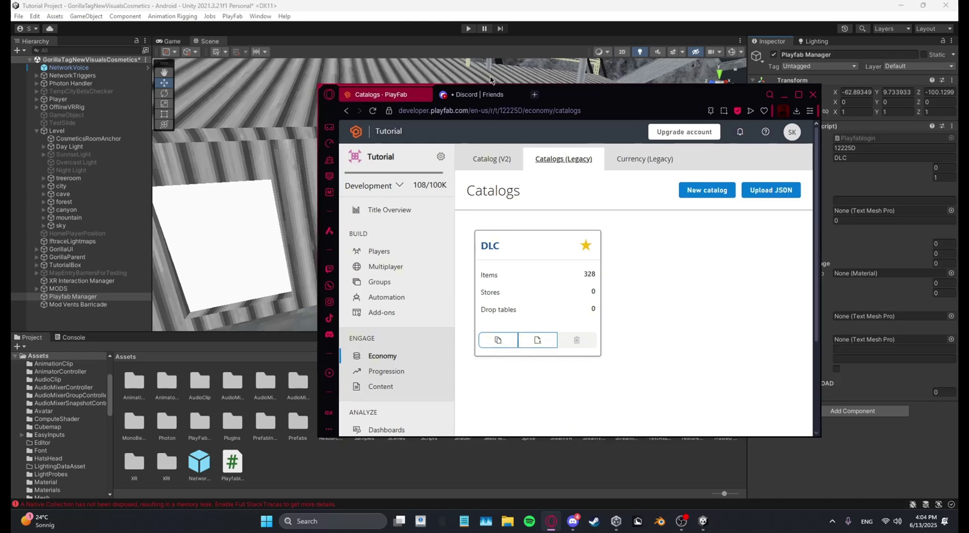
left_click(711, 71)
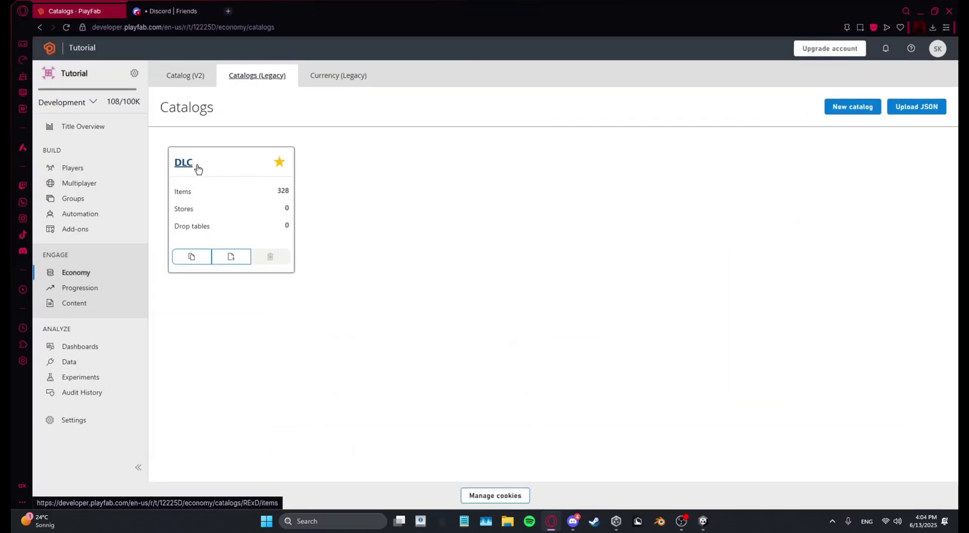
left_click(195, 165)
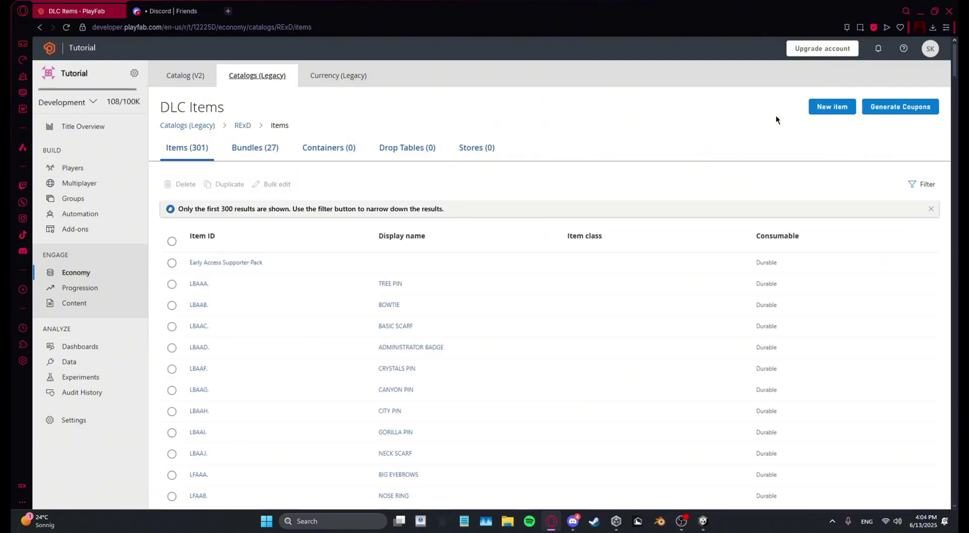
left_click(828, 111)
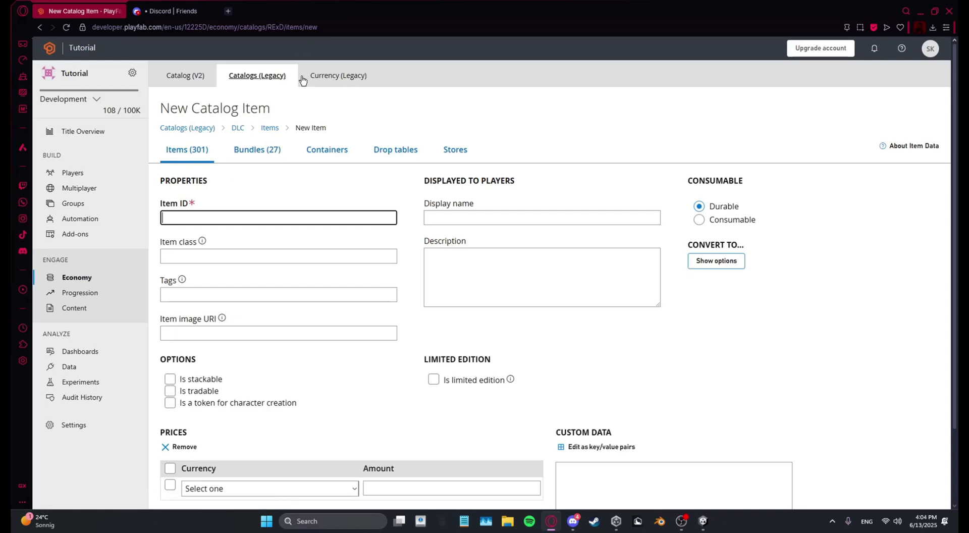
- Set the item ID, display name and item class to Mod Vents Barricade and save the catalog item
left_click(186, 218)
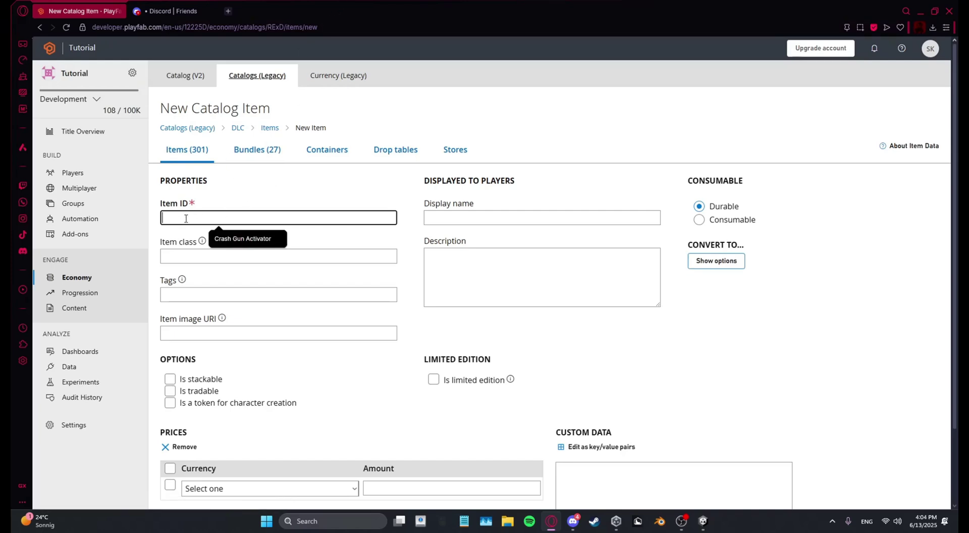
type("Mod Vents Barricade")
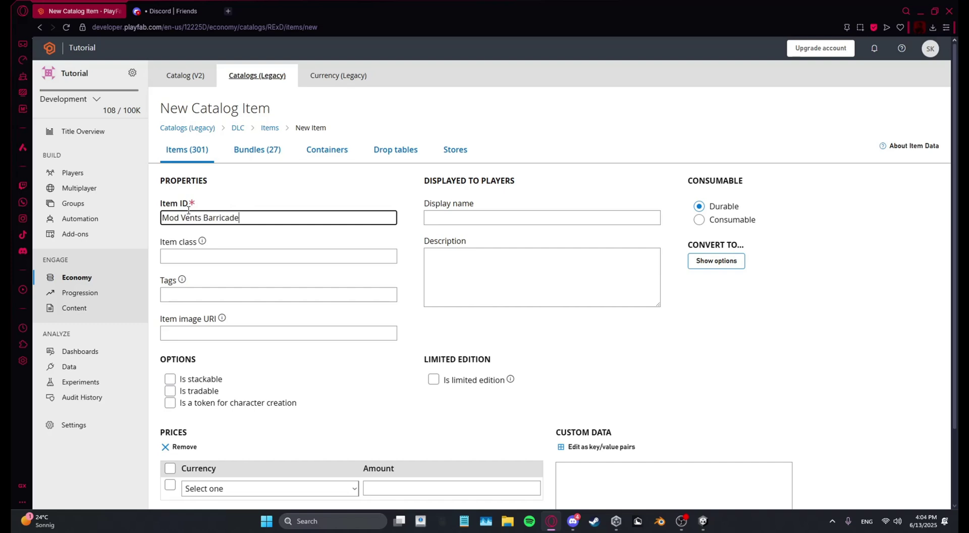
left_click(468, 219)
type("Mod Vents Barricade")
left_click(254, 256)
type("Mod Vents Barricade")
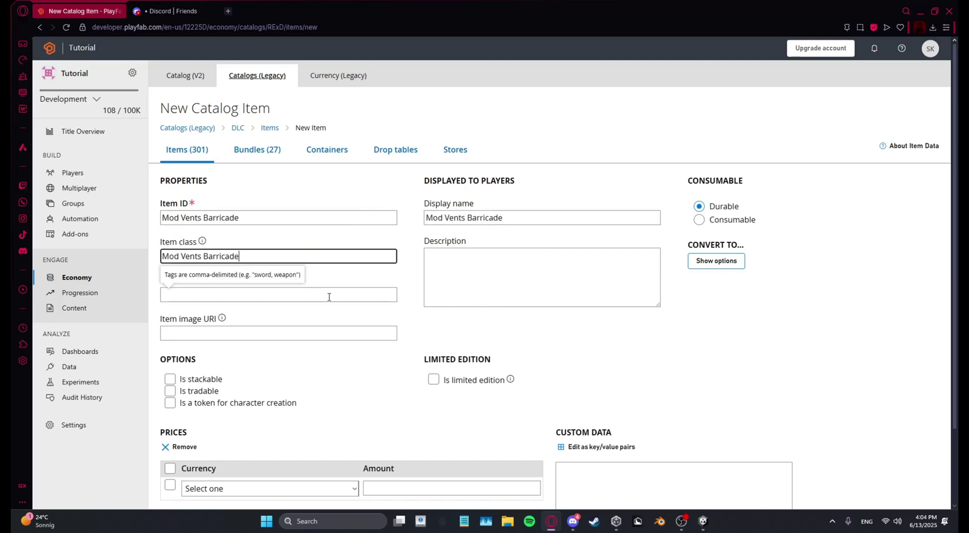
scroll(449, 379, "down", 2)
left_click(184, 461)
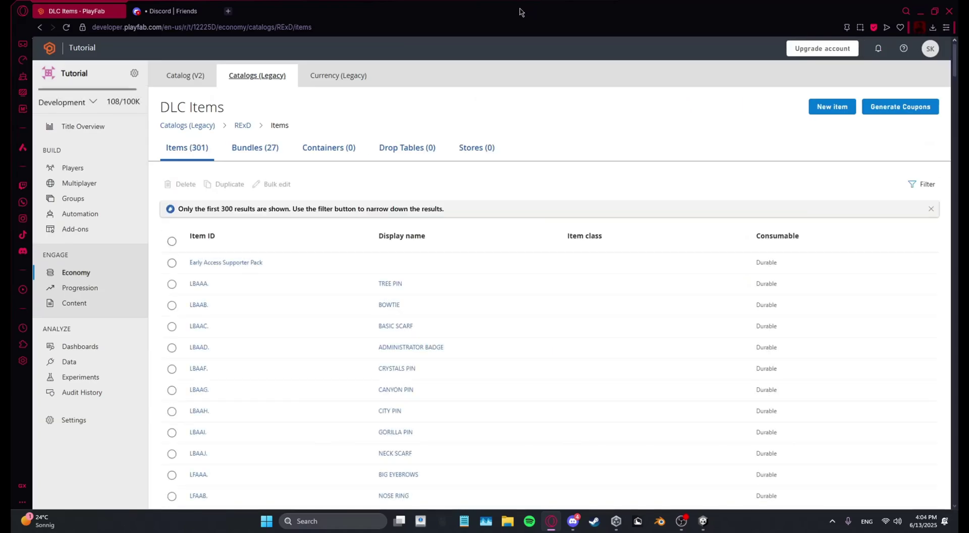
- Switch back to Unity and create a legacy TextMesh object near the Message of the Day board
key("alt+Tab")
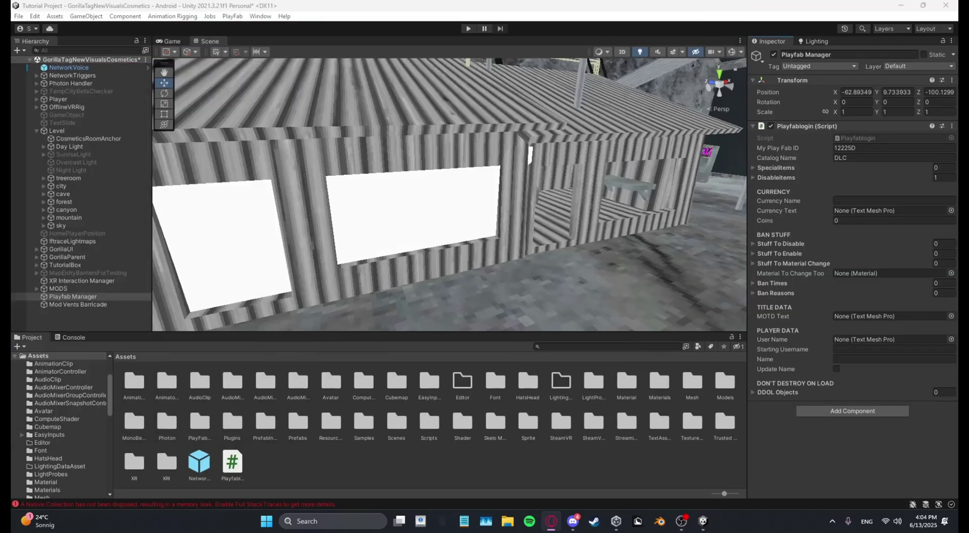
right_click_drag(515, 260, 248, 248)
left_click(310, 468)
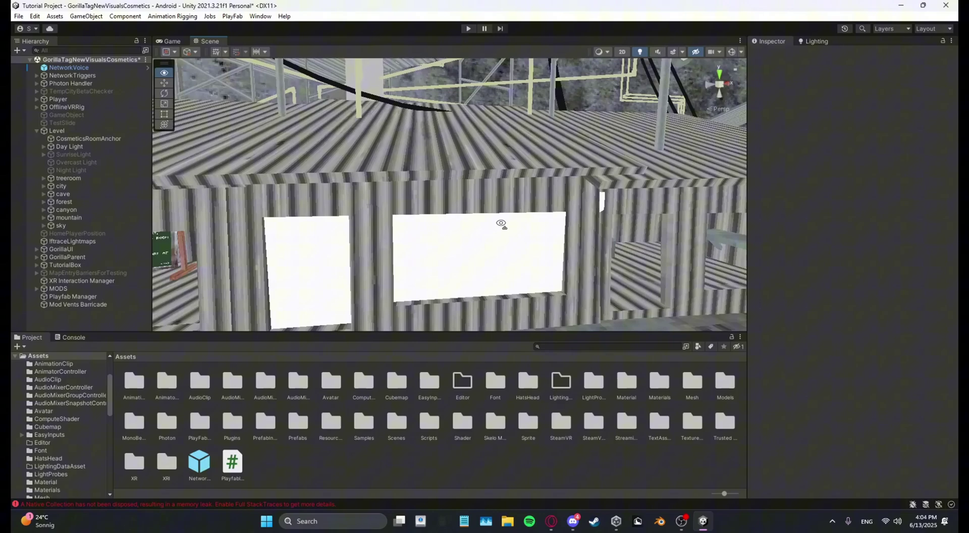
right_click_drag(501, 223, 578, 147)
left_click(457, 243)
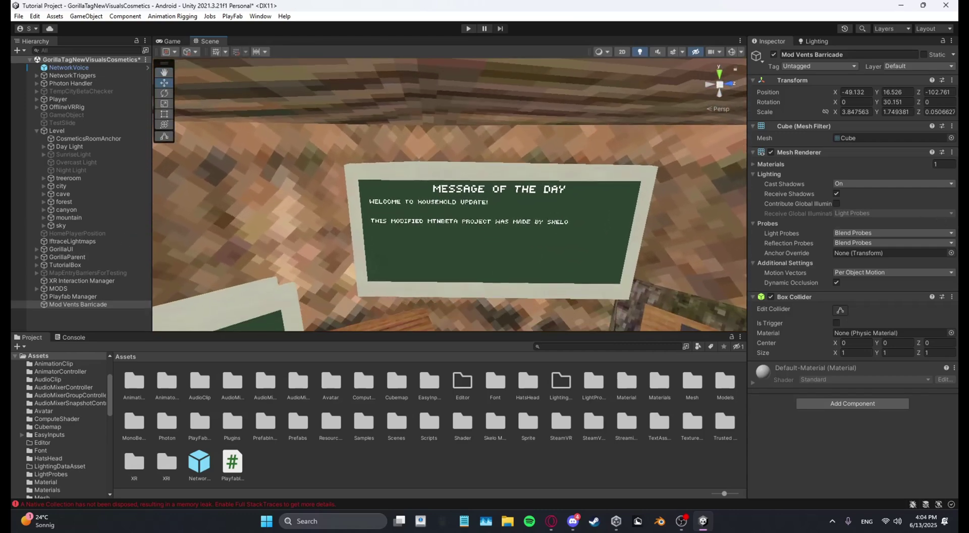
left_click(19, 51)
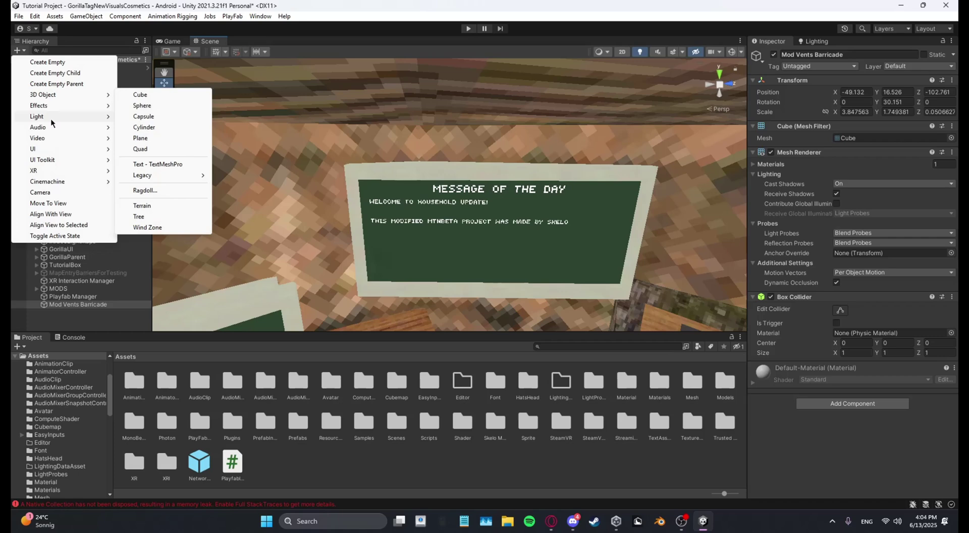
mouse_move(45, 132)
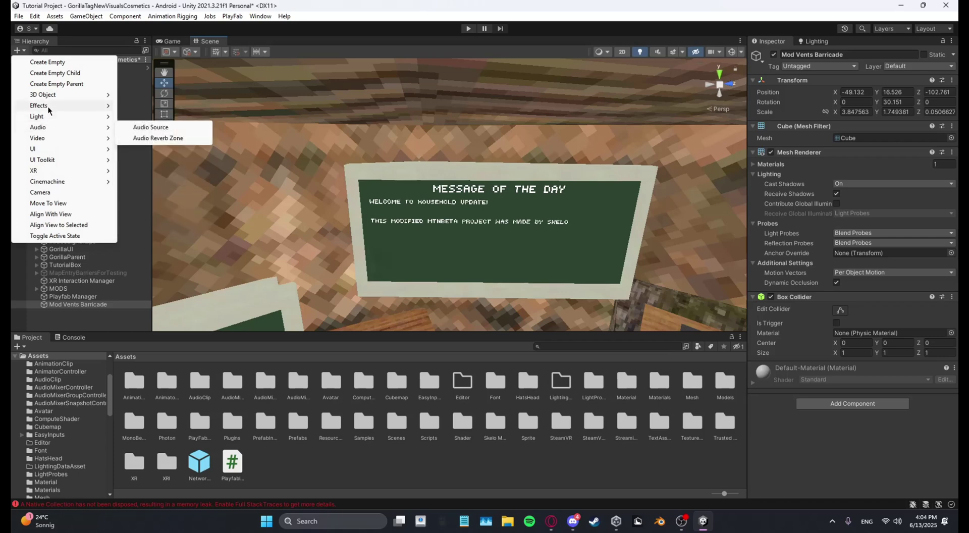
mouse_move(51, 95)
mouse_move(136, 175)
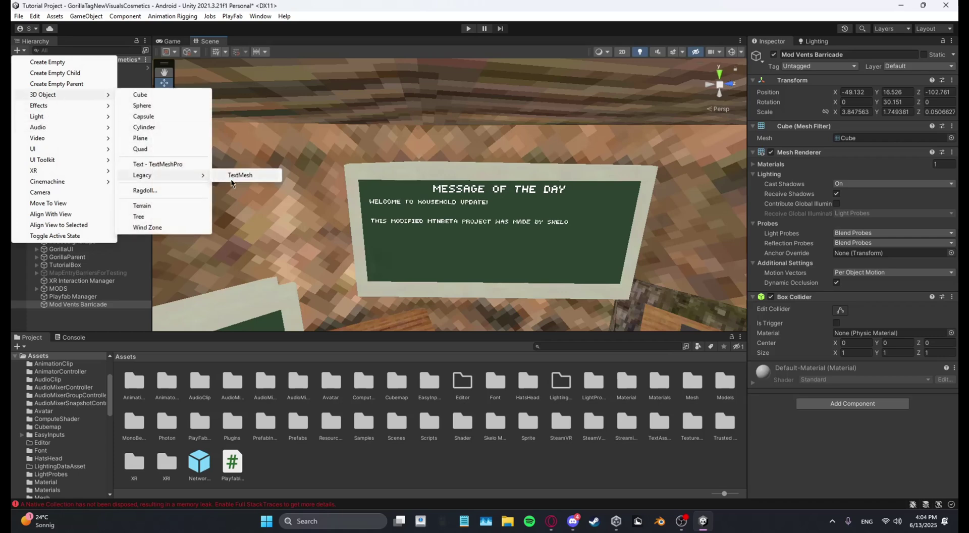
left_click(237, 175)
left_click_drag(437, 218, 468, 194)
- Set the text object's font to Utopium-OL and its text to MOD STUFF LOADED!
left_click(951, 394)
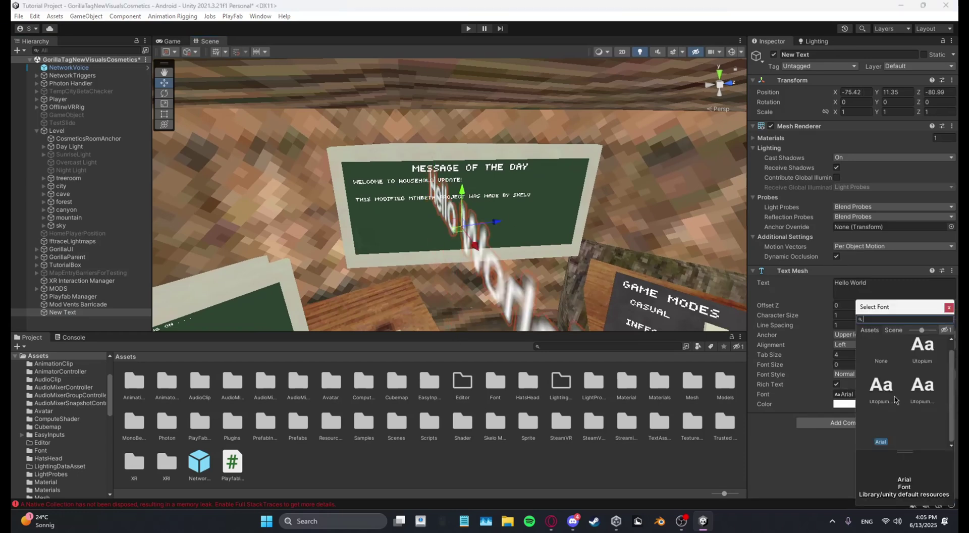
left_click(922, 386)
left_click(950, 306)
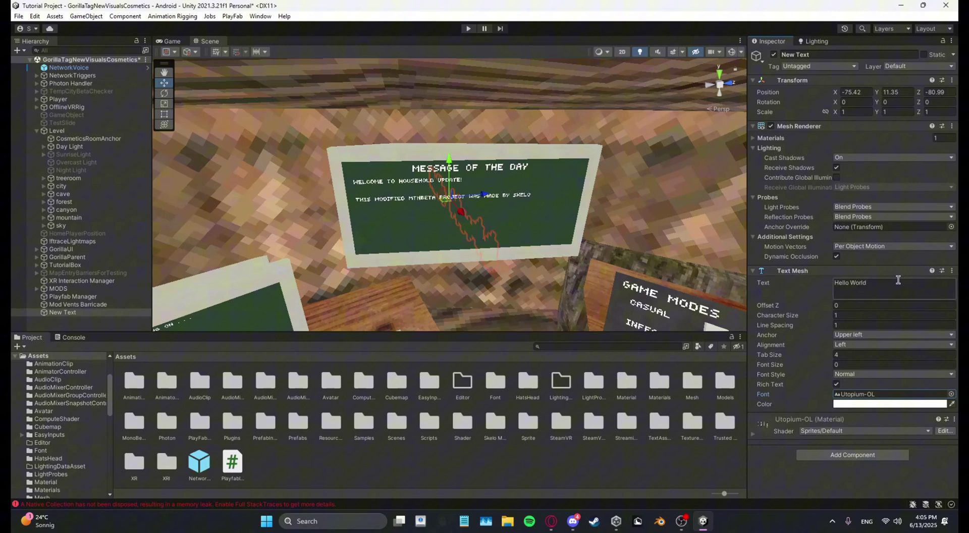
left_click(894, 280)
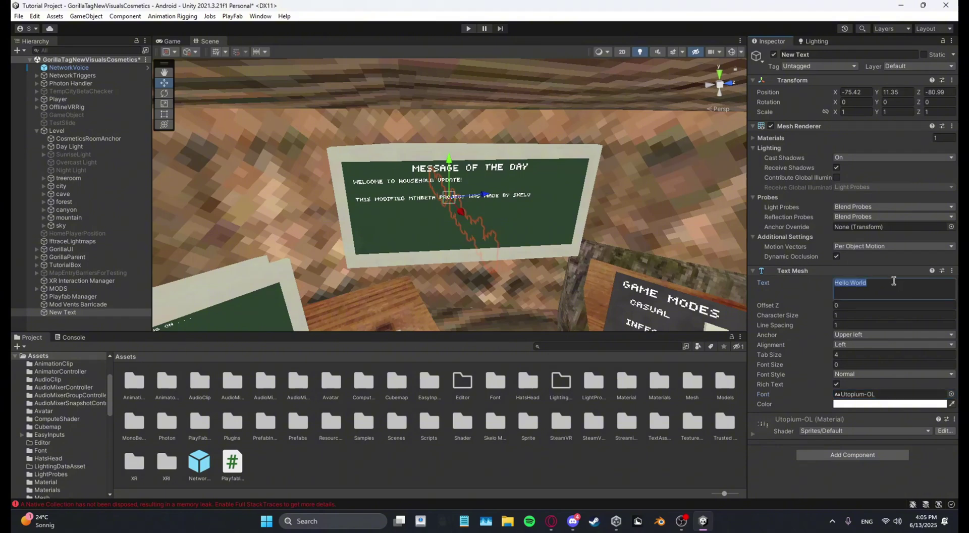
type("MOD STUFF LOADED!")
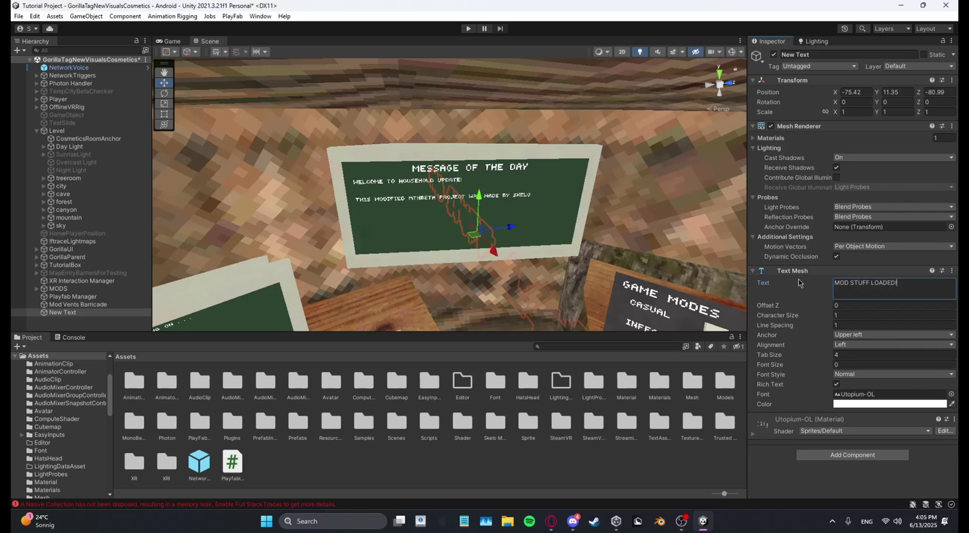
- Shrink the text and move it close to the Message of the Day board, to about X -68.40, Y 12.14, Z -81.68
left_click_drag(473, 235, 469, 316)
right_click_drag(460, 219, 470, 260)
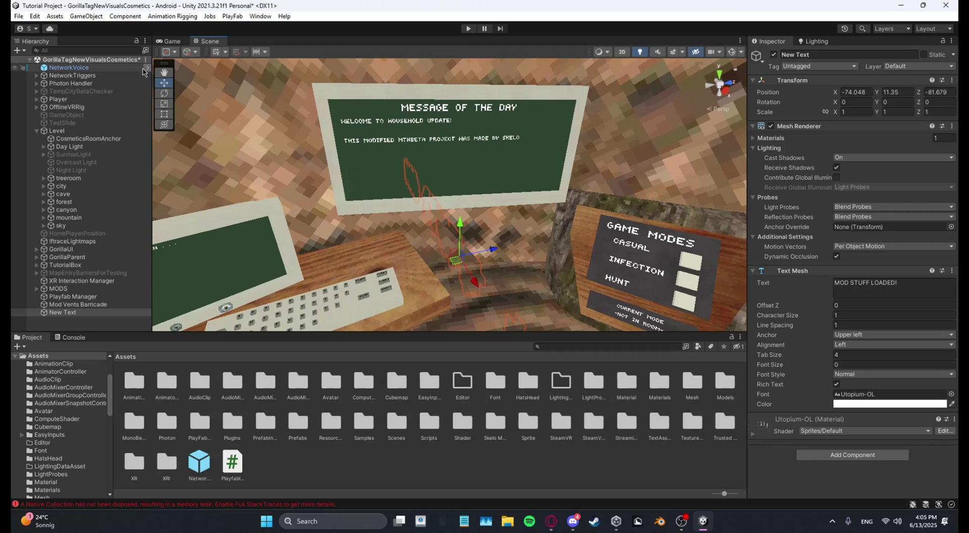
left_click_drag(455, 265, 428, 283)
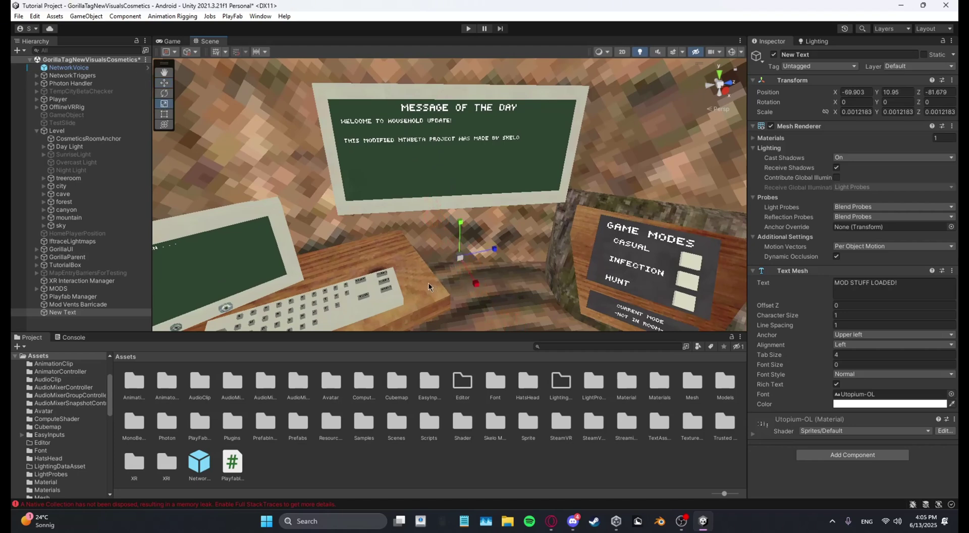
left_click_drag(483, 247, 444, 96)
left_click(165, 94)
right_click_drag(243, 147, 393, 173)
key("a")
left_click(164, 82)
left_click_drag(413, 233, 502, 150)
key("w")
right_click_drag(502, 150, 308, 124)
key("d")
key("a")
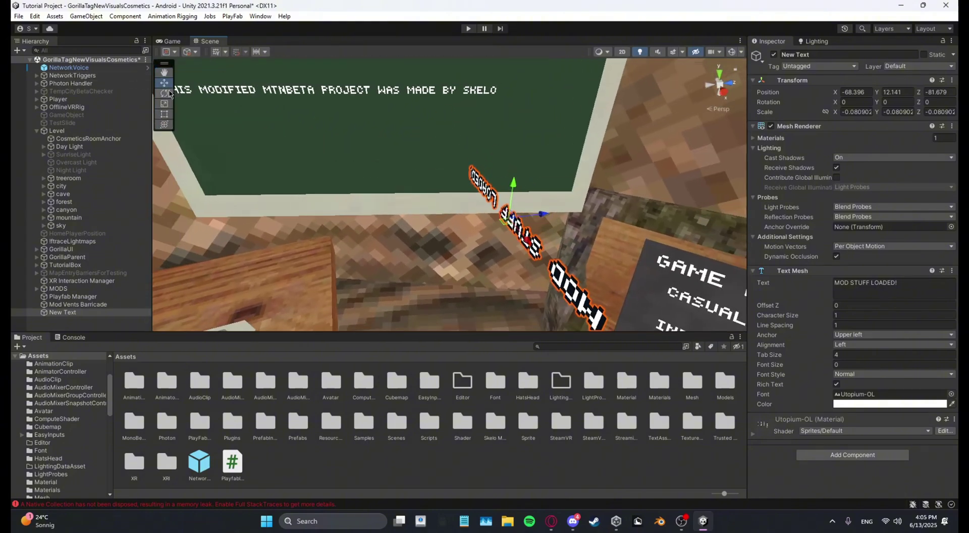
- Scale the text uniformly to about 0.105 and rotate it about -79° around Y to face like the board
left_click(164, 93)
left_click(164, 104)
left_click_drag(509, 214, 381, 223)
right_click_drag(382, 223, 225, 104)
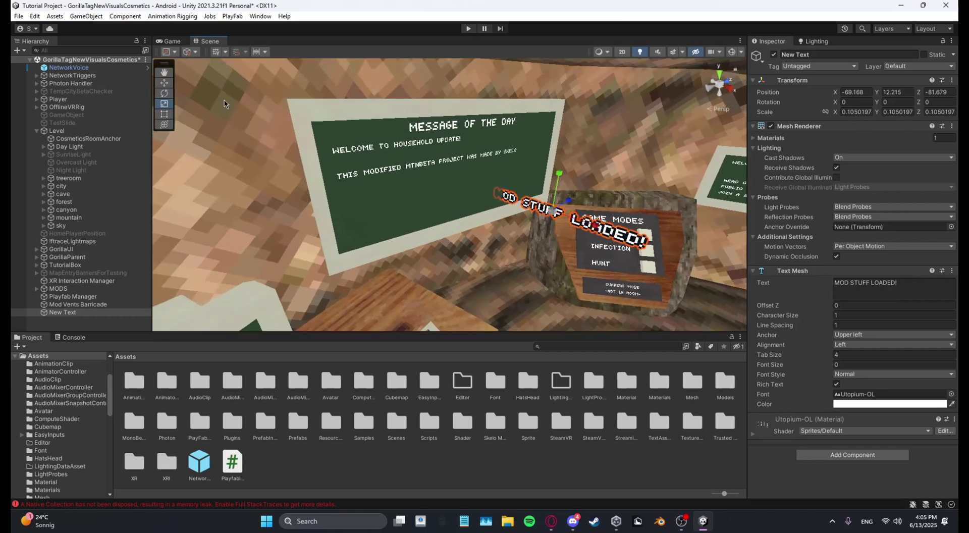
left_click(163, 94)
left_click_drag(530, 225, 605, 234)
right_click_drag(606, 235, 545, 271)
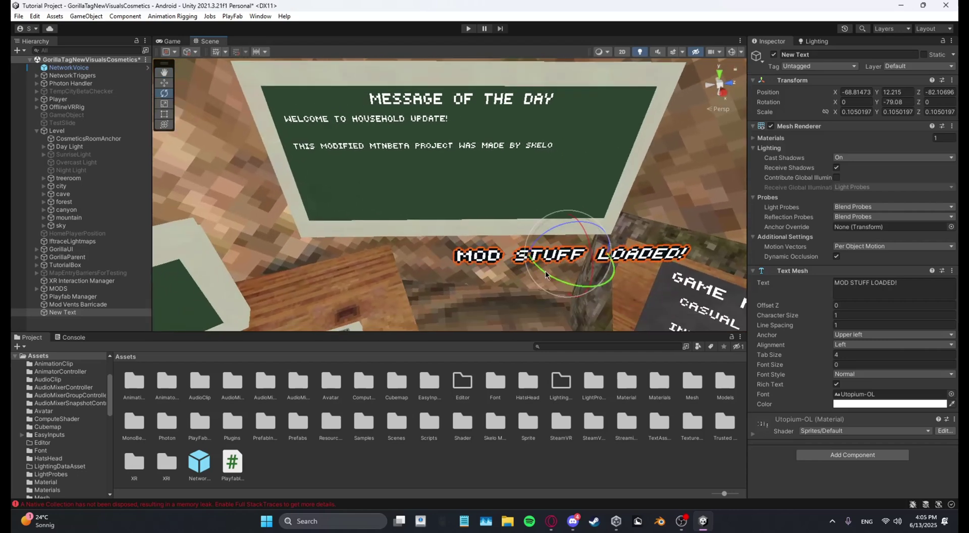
- Move the text onto the lower part of the Message of the Day board, at about X -69.25, Y 12.24, Z -82.52
left_click(164, 84)
left_click_drag(550, 228, 433, 213)
left_click_drag(441, 176, 441, 171)
right_click_drag(452, 182, 439, 188)
left_click_drag(439, 188, 435, 187)
right_click_drag(435, 186, 516, 189)
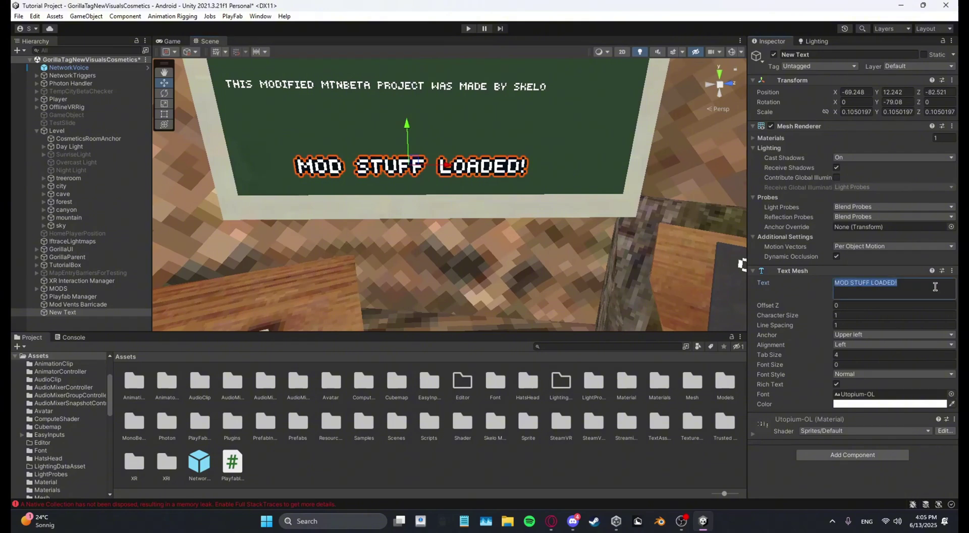
- Rename the text object MOD STUFF LOADED! and deactivate it
left_click(826, 54)
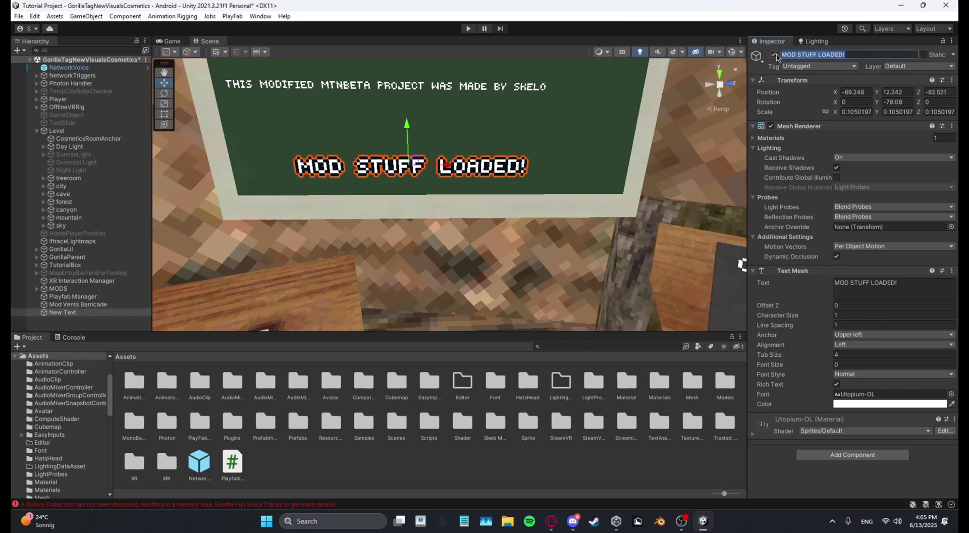
left_click(775, 55)
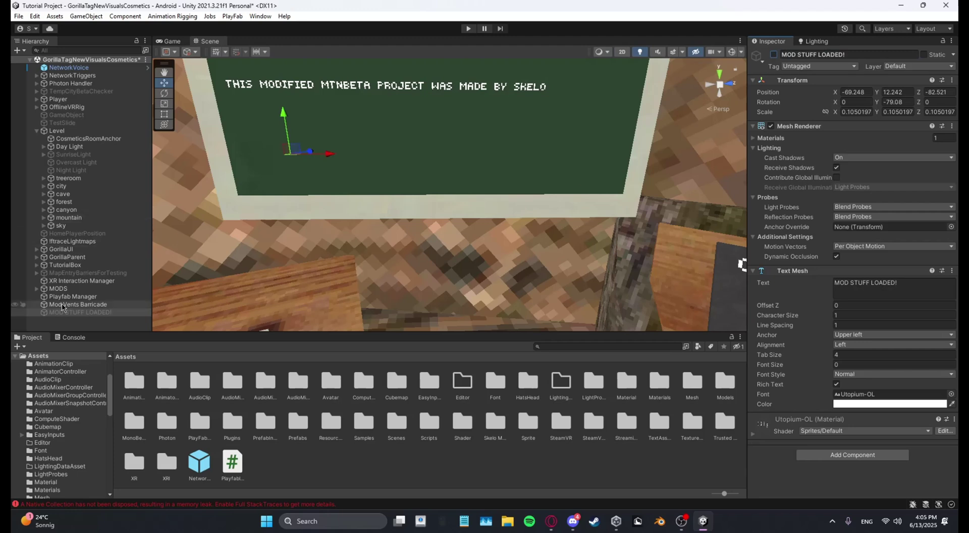
- Add the MOD STUFF LOADED! object to the Specialitems list of the Playfab Manager's Playfablogin script
left_click(76, 296)
left_click_drag(72, 314, 788, 168)
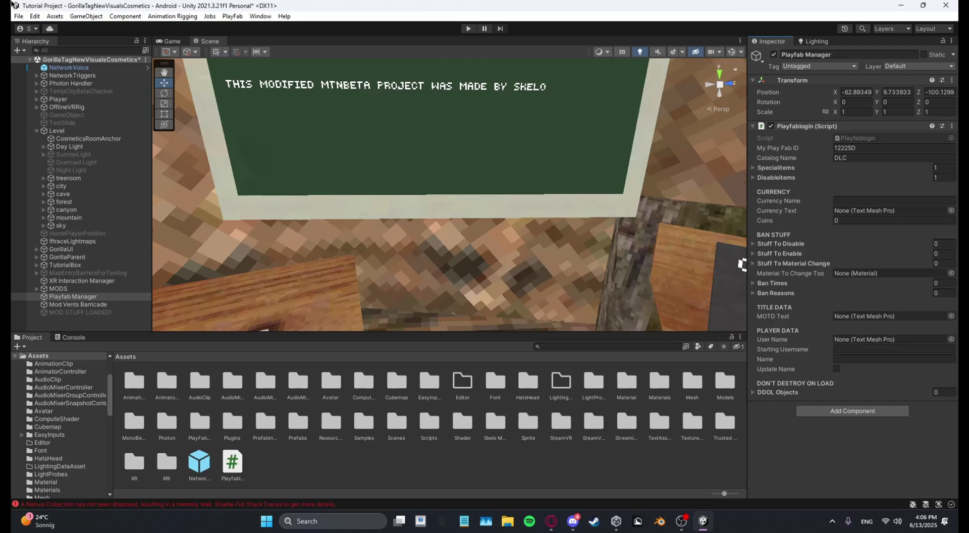
- Switch to the PlayFab browser window, maximize it, and start a new item in the DLC catalog
left_click_drag(12, 20, 661, 92)
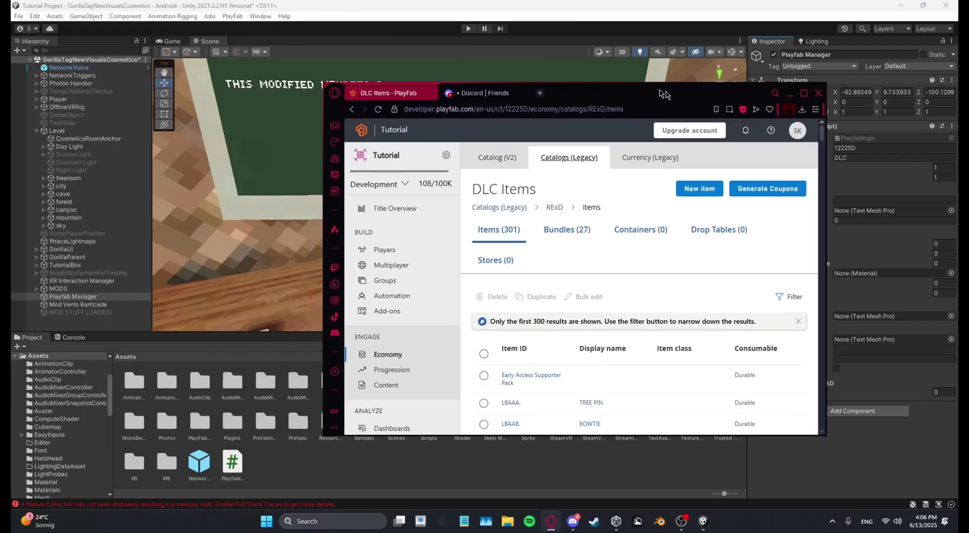
left_click(805, 95)
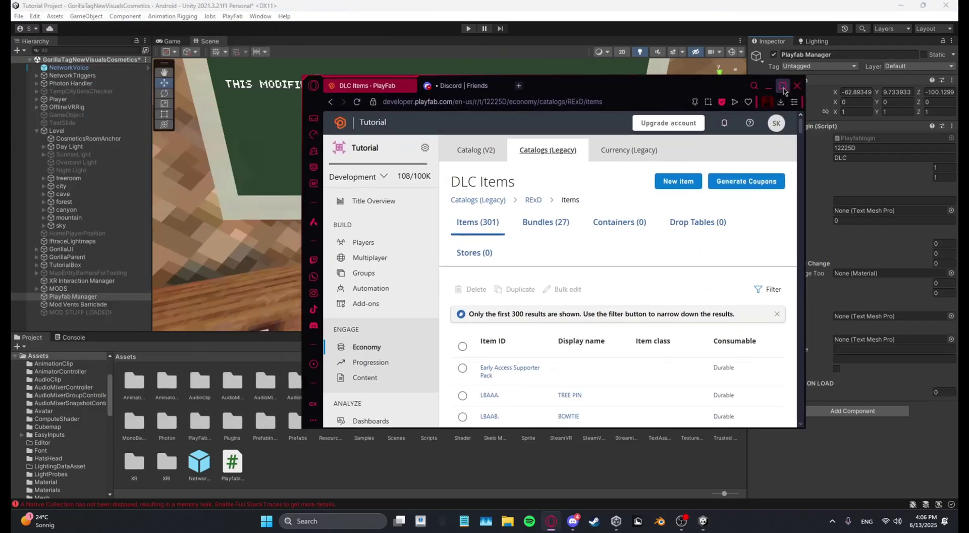
left_click(784, 91)
left_click(831, 109)
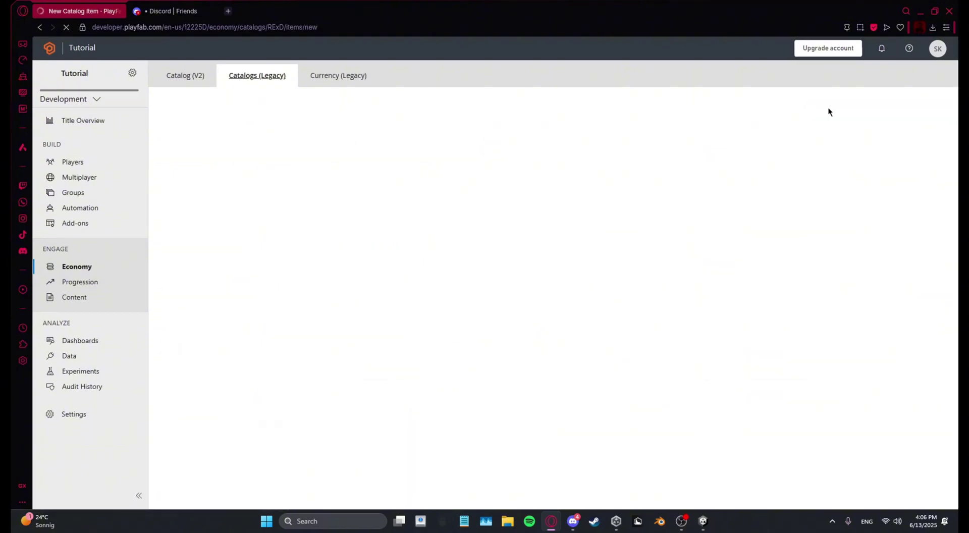
- Create the catalog item with MOD STUFF LOADED! as item ID, display name and item class, save it, and return to Unity
left_click(231, 215)
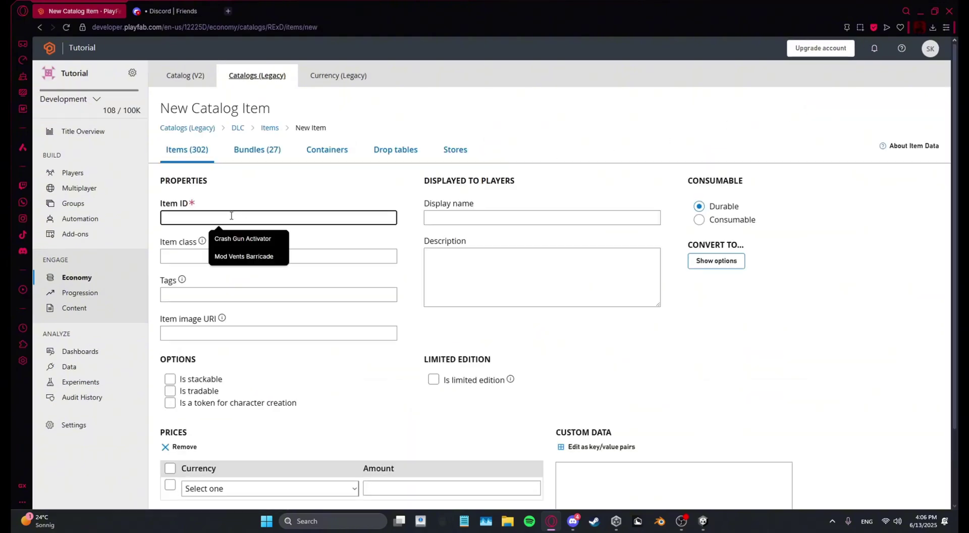
type("MOD STUFF LOADED!")
left_click(493, 217)
type("MOD STUFF LOADED!")
left_click(252, 256)
type("MOD STUFF LOADED!")
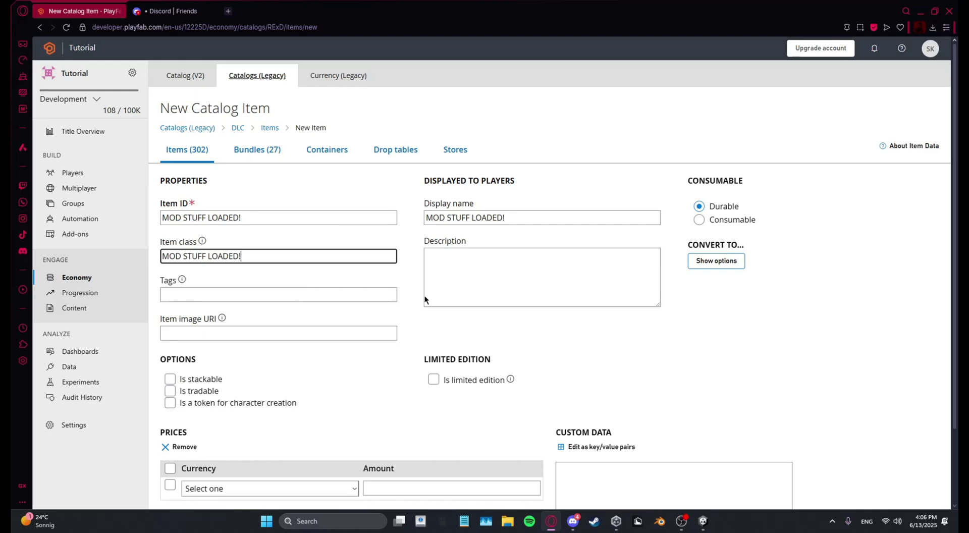
scroll(425, 300, "down", 2)
left_click(186, 459)
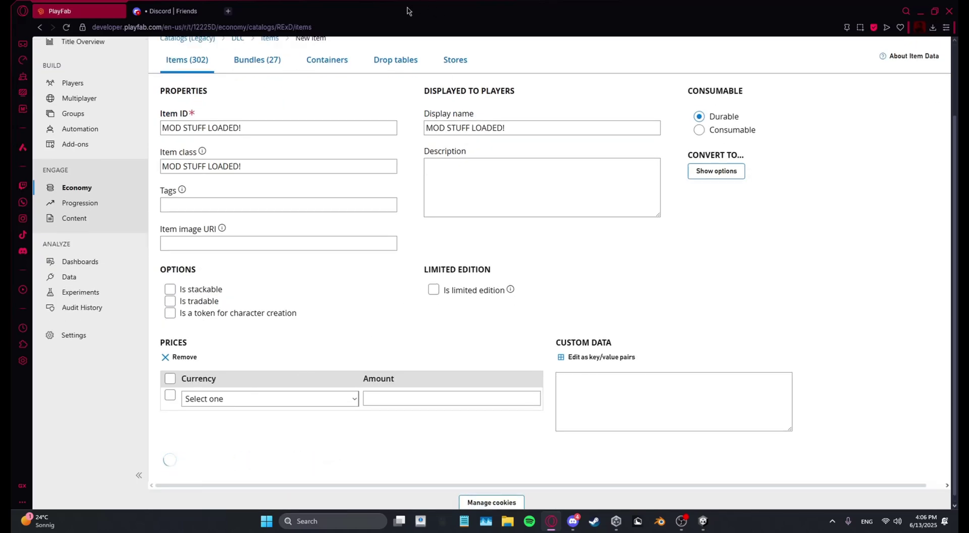
left_click_drag(406, 10, 11, 37)
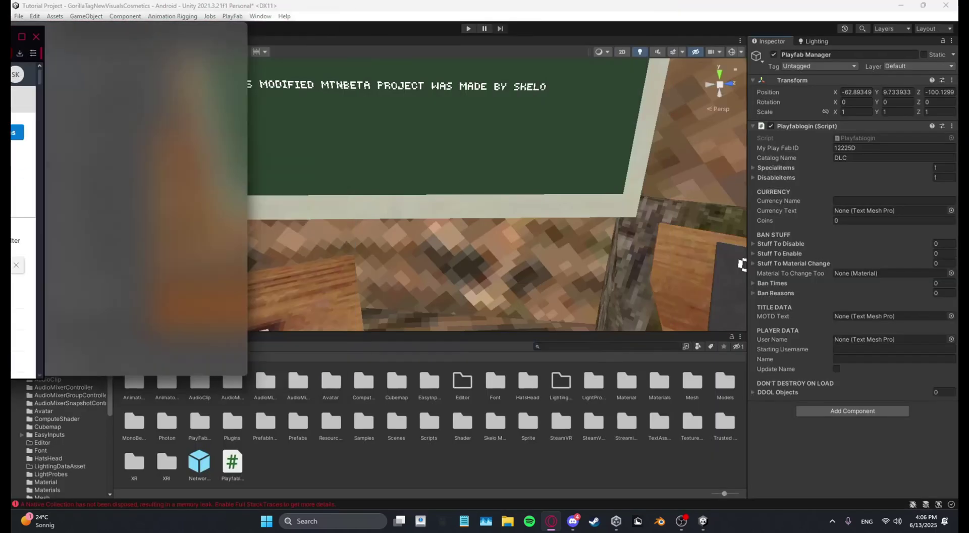
right_click_drag(264, 116, 598, 126)
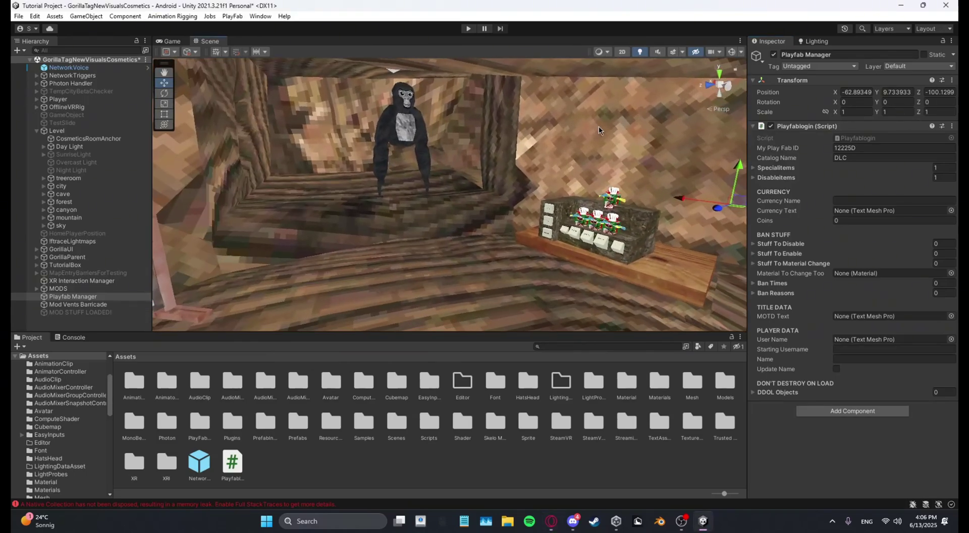
right_click_drag(444, 180, 672, 185)
left_click(374, 473)
right_click_drag(624, 257, 602, 164)
key("s")
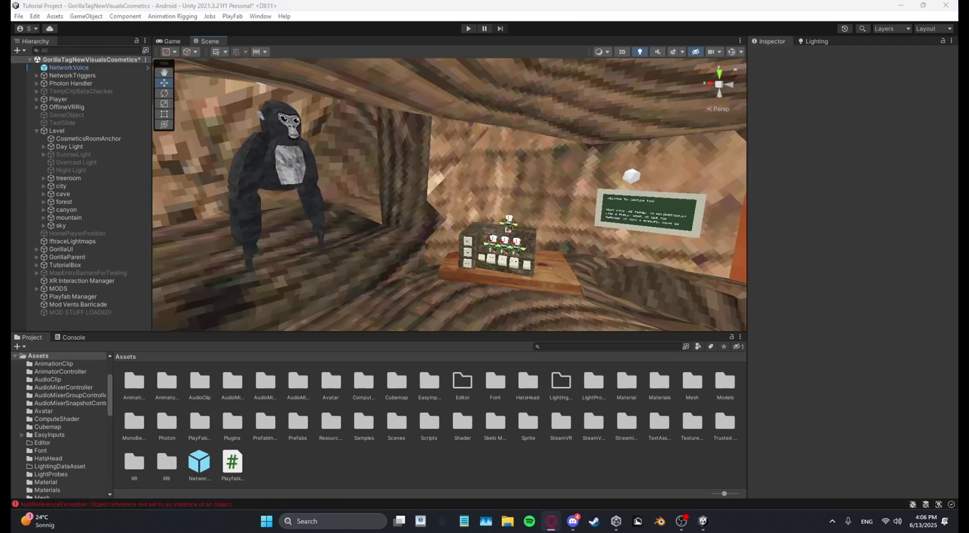
- Switch to PlayFab, review the active items in the player's legacy inventory, and return to Unity
key("alt+Tab")
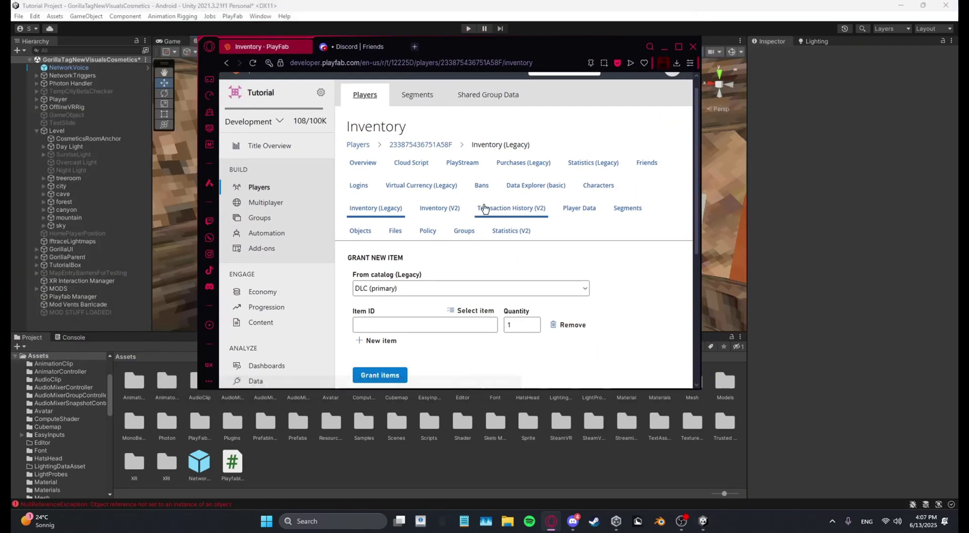
scroll(474, 228, "down", 5)
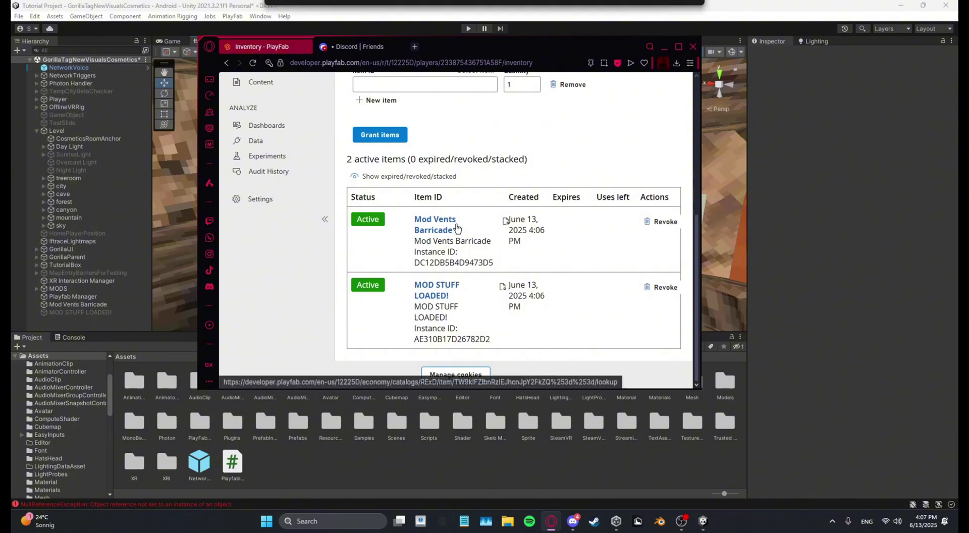
key("alt+Tab")
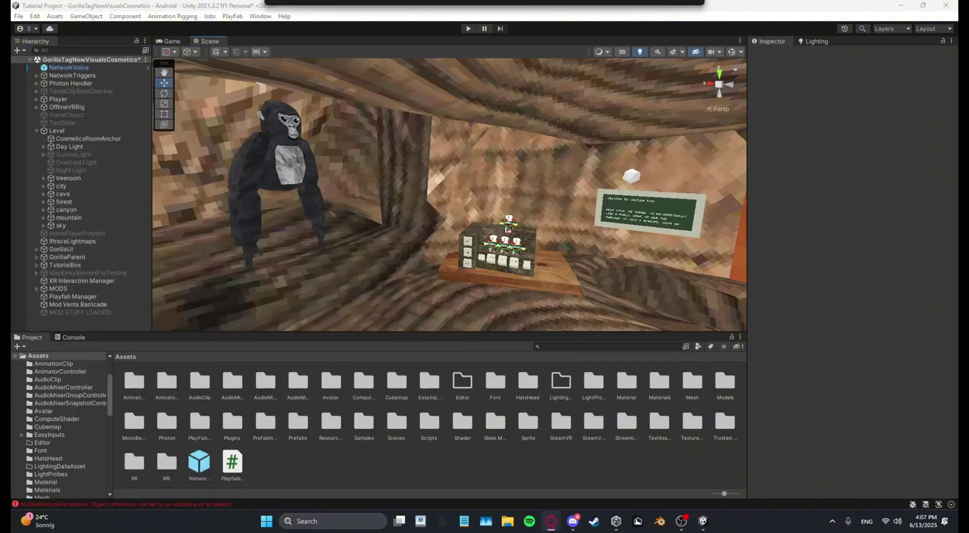
- Run the project in play mode and watch the treeroom in the Scene view
key("s")
right_click_drag(462, 180, 508, 142)
key("w")
key("w")
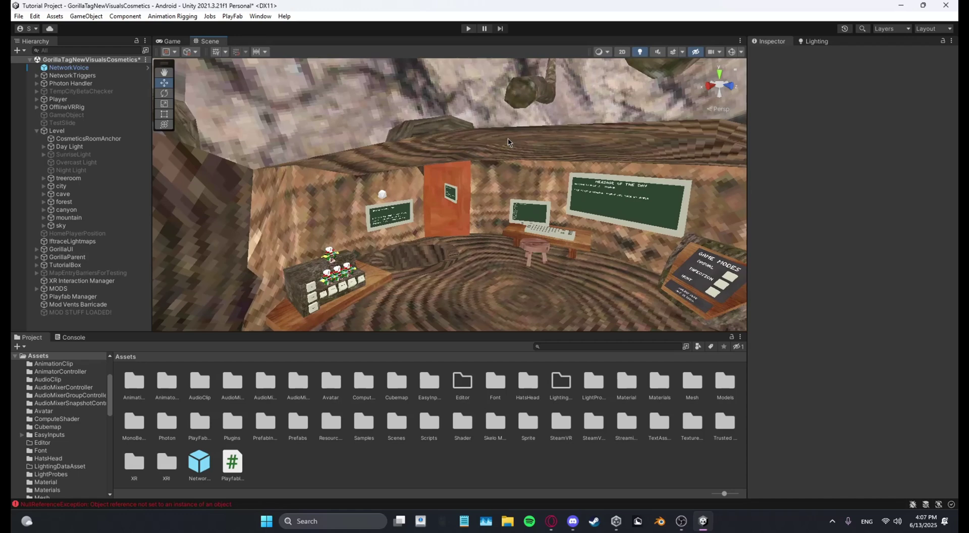
left_click(469, 29)
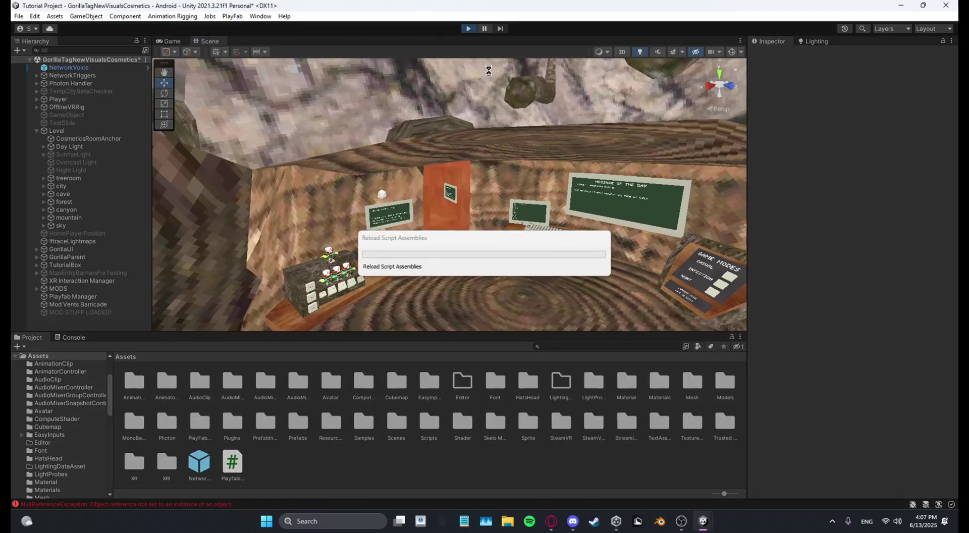
left_click(208, 42)
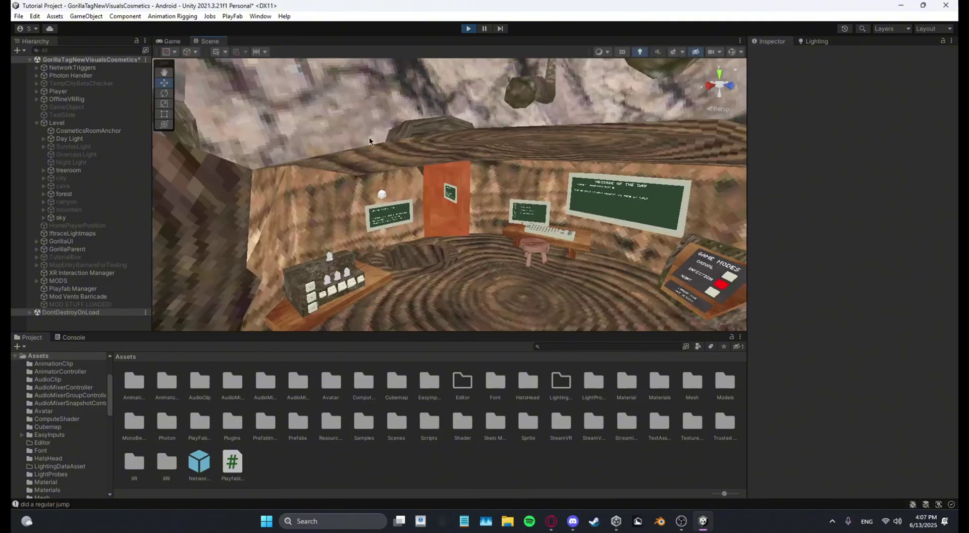
- Trigger Test Press on the forest SoundPost's Mute Button and examine the Message of the Day board in the treeroom
key("w")
right_click_drag(368, 137, 501, 190)
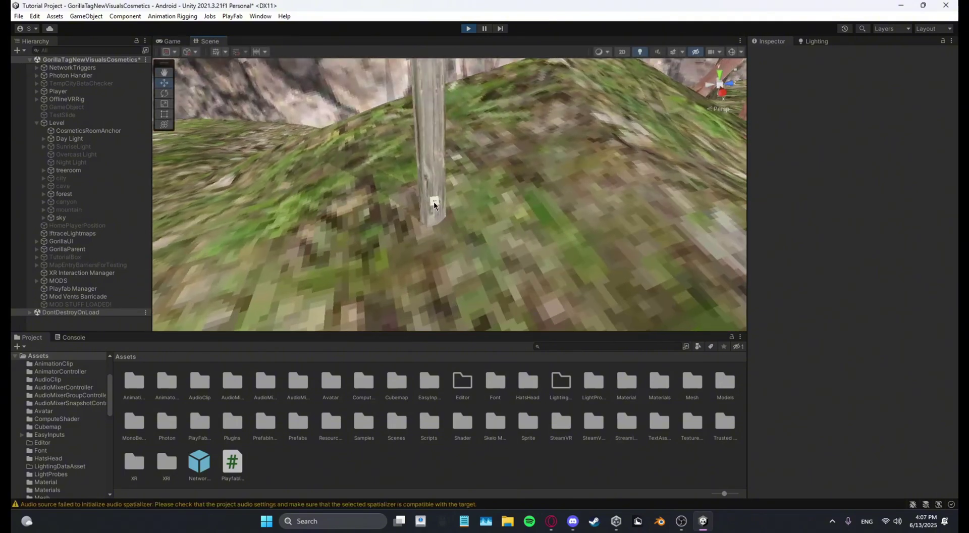
left_click(434, 201)
left_click(836, 422)
right_click_drag(580, 238, 411, 125)
key("w")
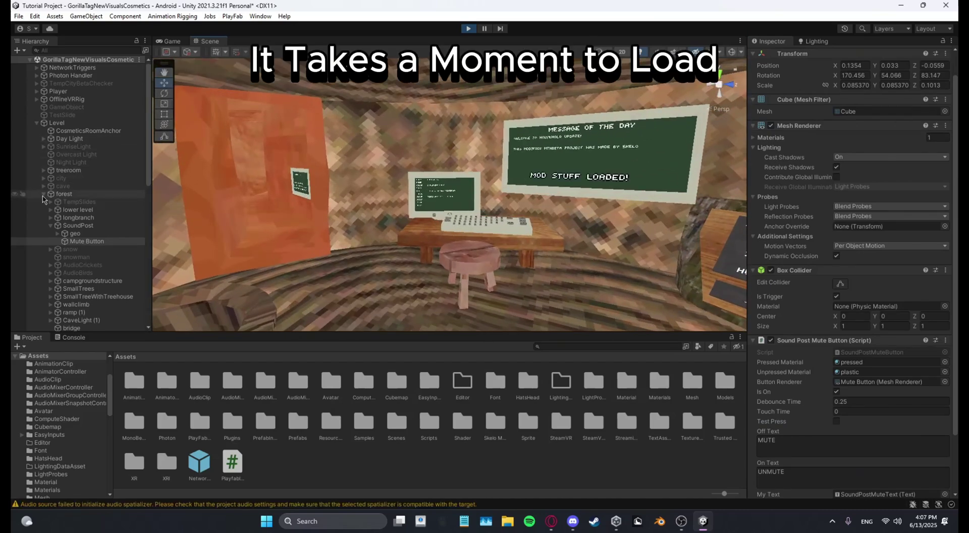
- Activate the city object during play mode, look over the level and treeroom board, and stop play mode
left_click(44, 194)
right_click_drag(384, 174, 104, 174)
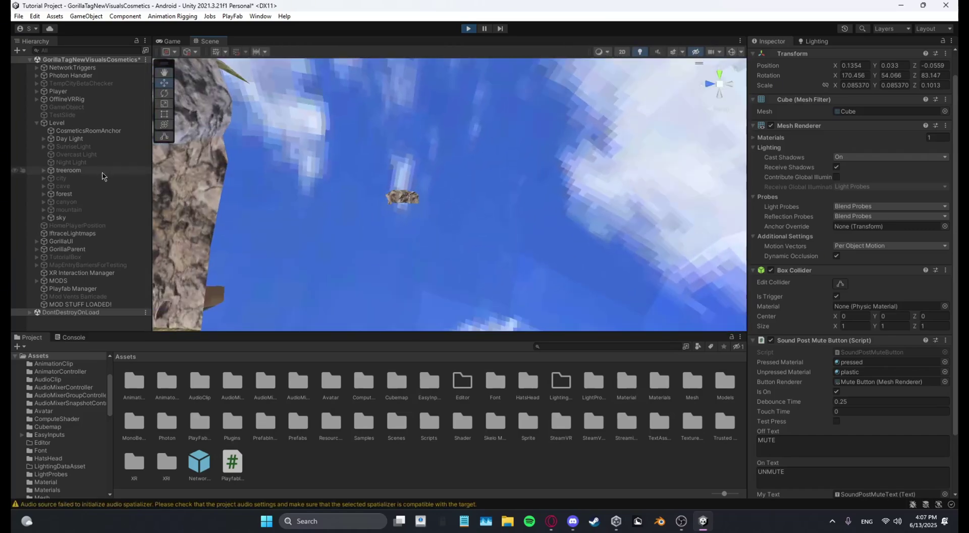
left_click(74, 180)
left_click(773, 55)
right_click_drag(419, 171, 119, 157)
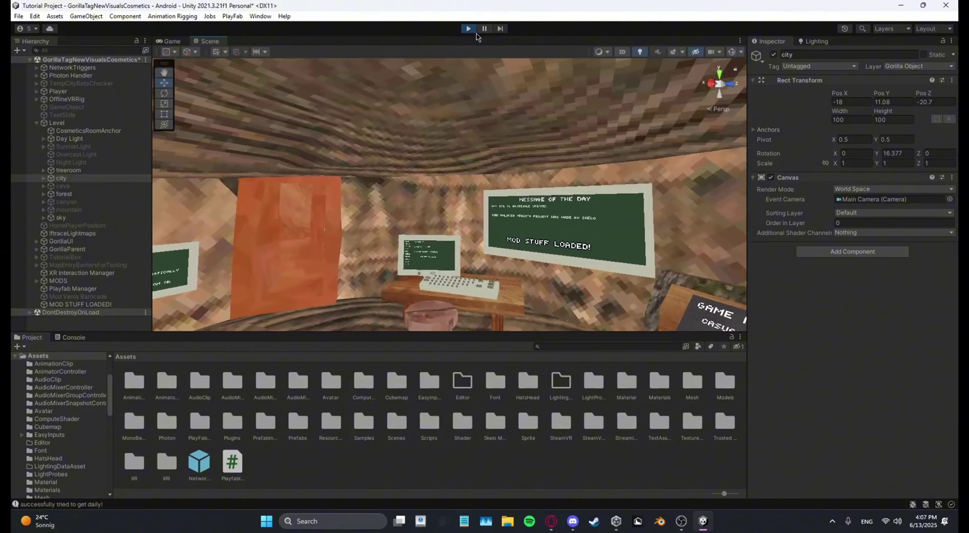
left_click(468, 28)
- Switch to Discord
right_click_drag(476, 153, 458, 195)
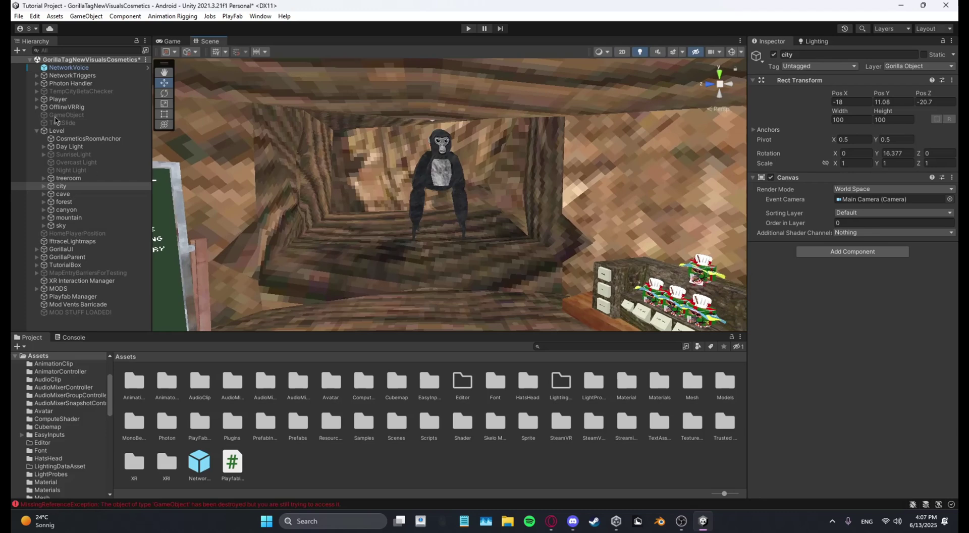
right_click_drag(314, 183, 340, 192)
left_click(570, 525)
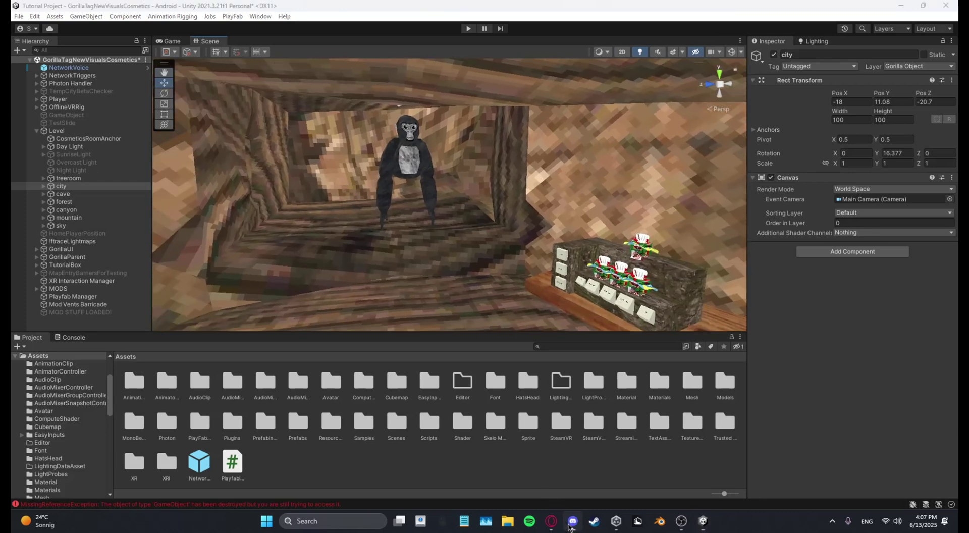